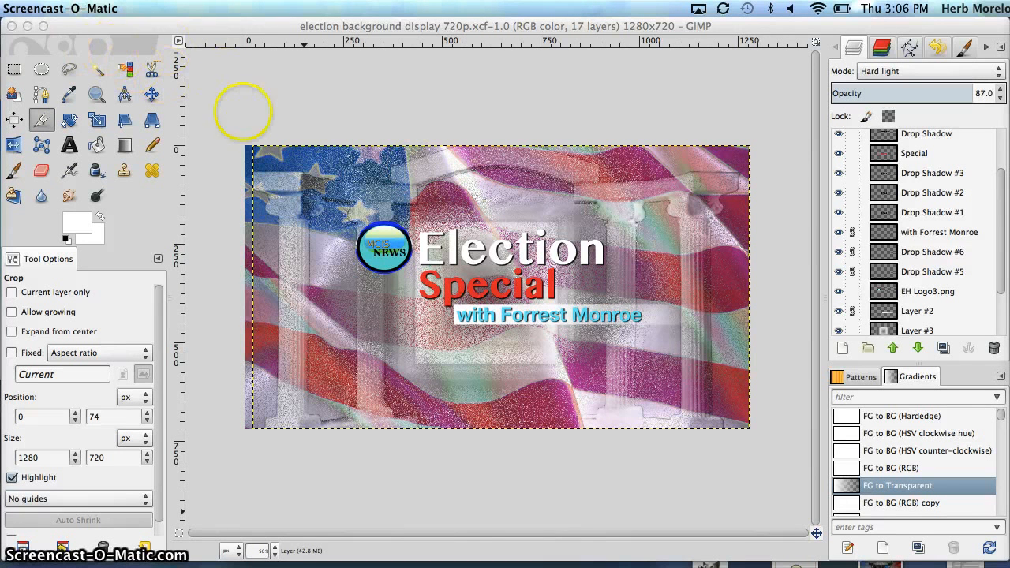
# - Create a new 1280 × 720 px RGB image filled with transparency
pyautogui.click(241, 109)
pyautogui.click(56, 8)
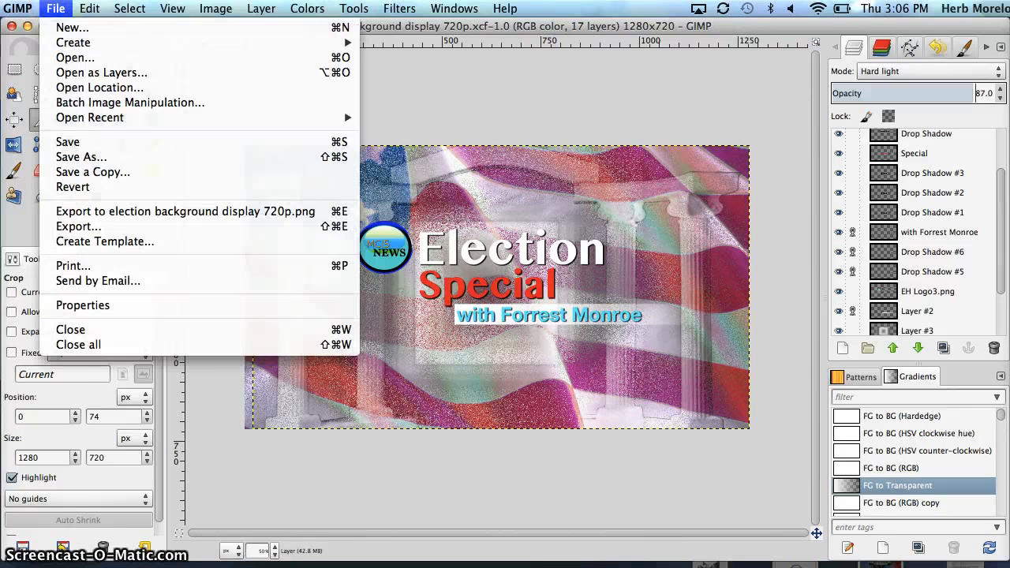
pyautogui.click(64, 27)
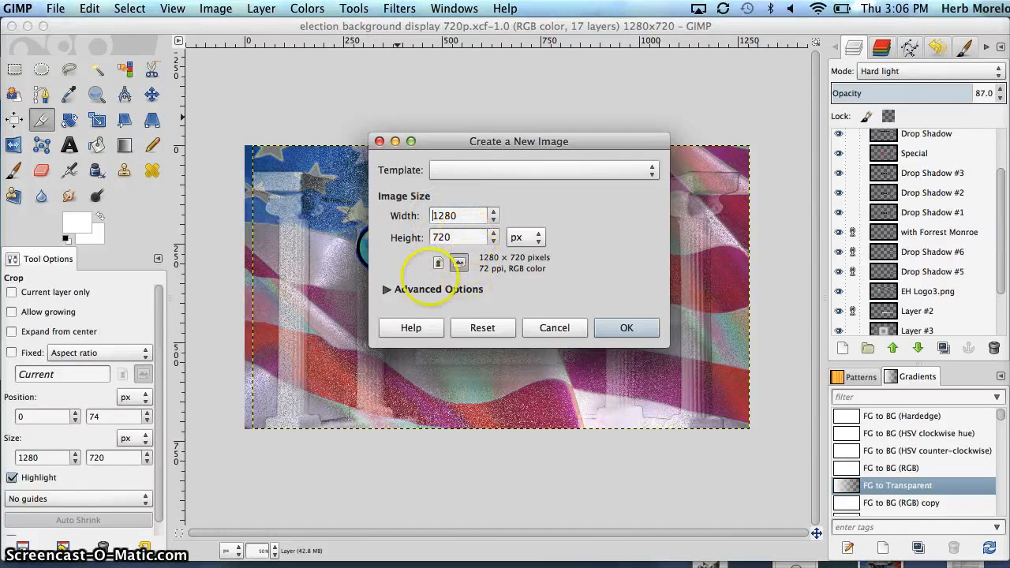
pyautogui.click(386, 288)
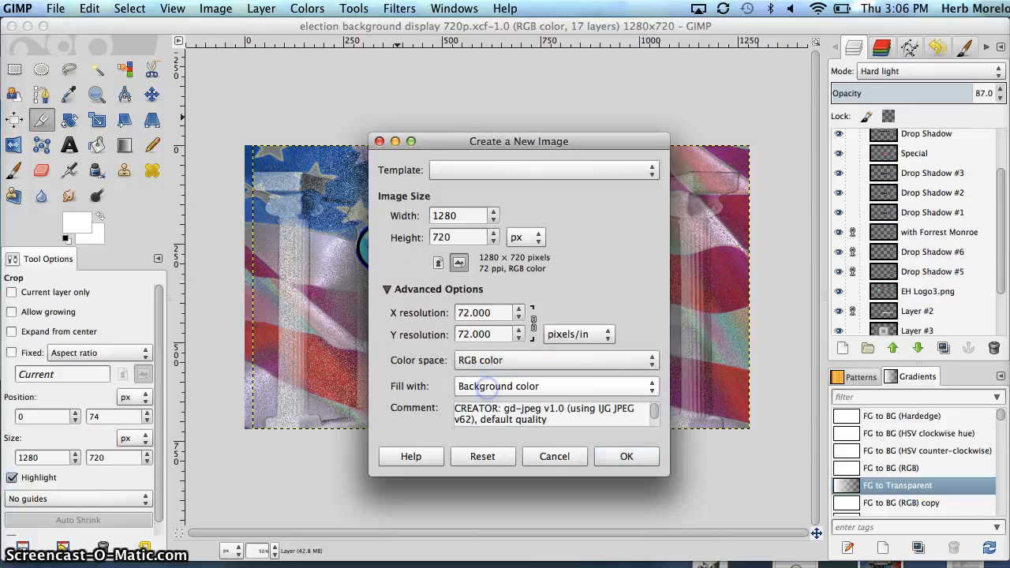
pyautogui.moveTo(482, 384); pyautogui.dragTo(486, 425)
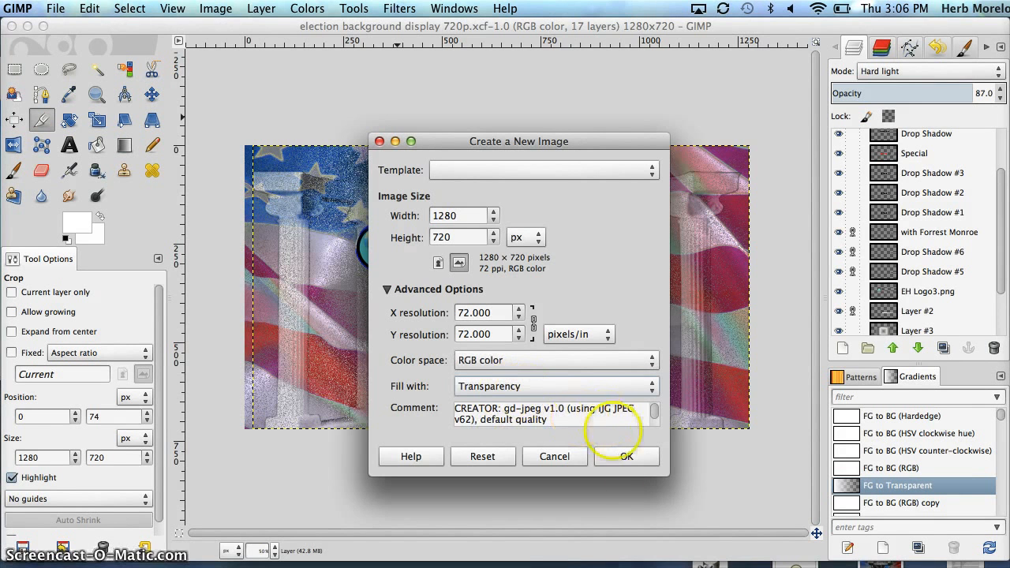
pyautogui.click(628, 457)
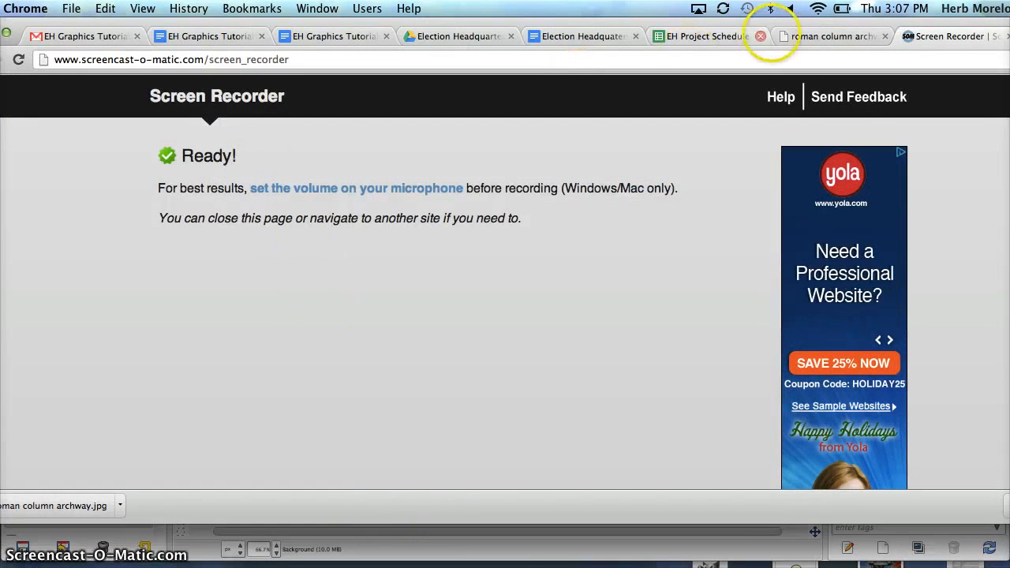
# - View the roman column archway picture in Chrome and minimize the browser window
pyautogui.click(826, 36)
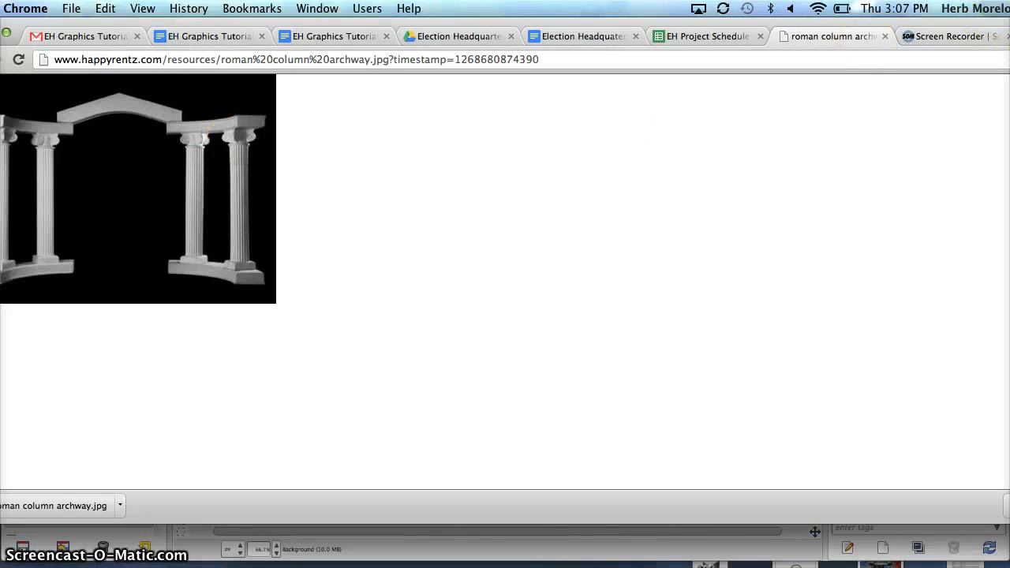
pyautogui.moveTo(950, 36); pyautogui.dragTo(538, 34)
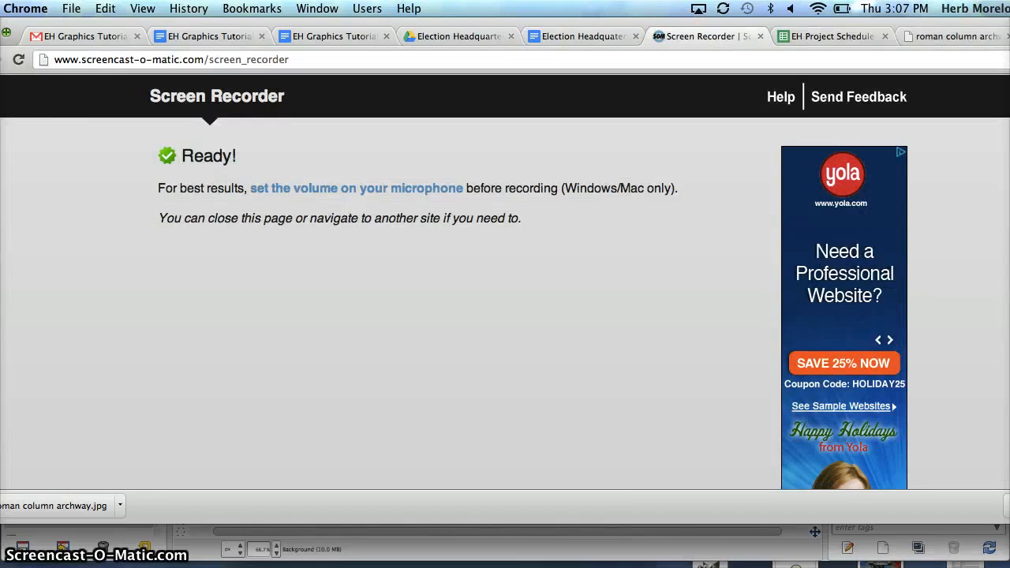
pyautogui.press('super+m')
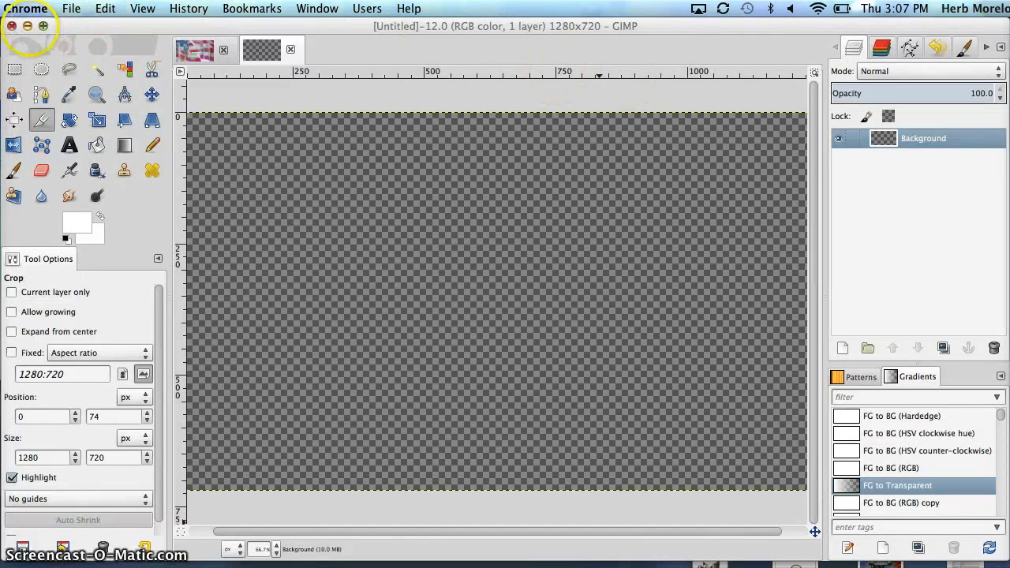
# - Minimize the image editor to reveal the desktop, preview flag.jpg and close the preview
pyautogui.click(27, 25)
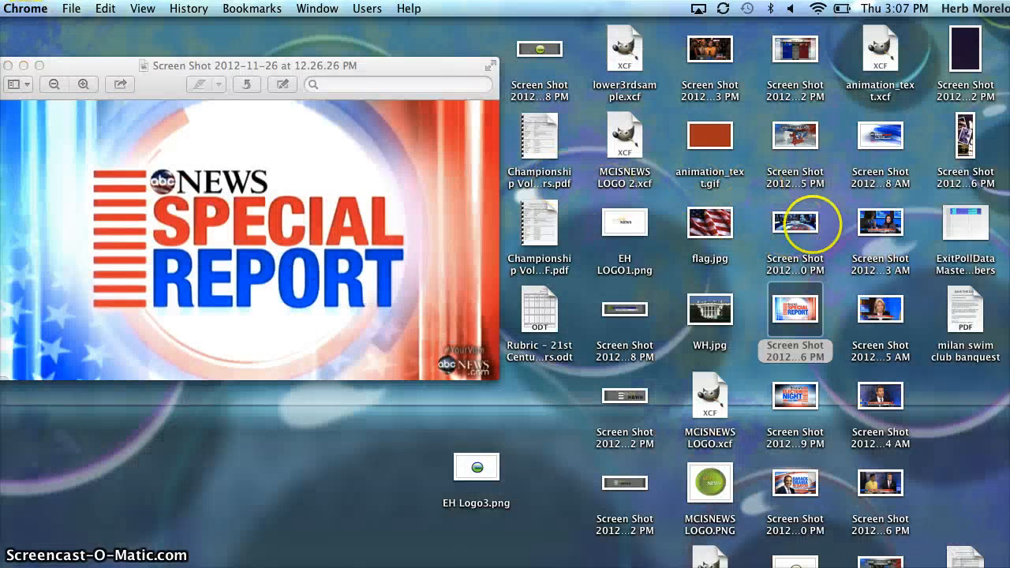
pyautogui.doubleClick(709, 223)
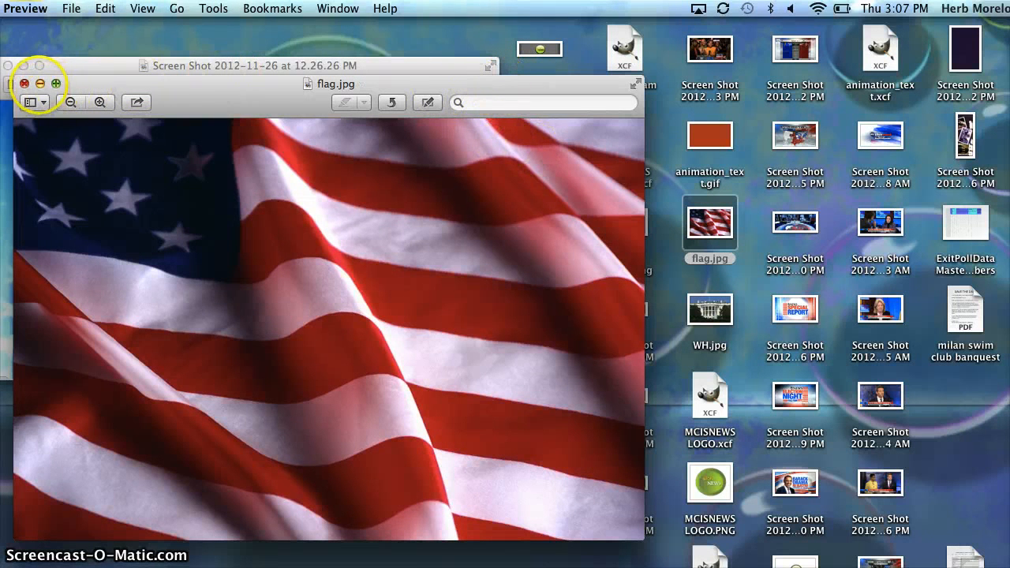
pyautogui.click(24, 82)
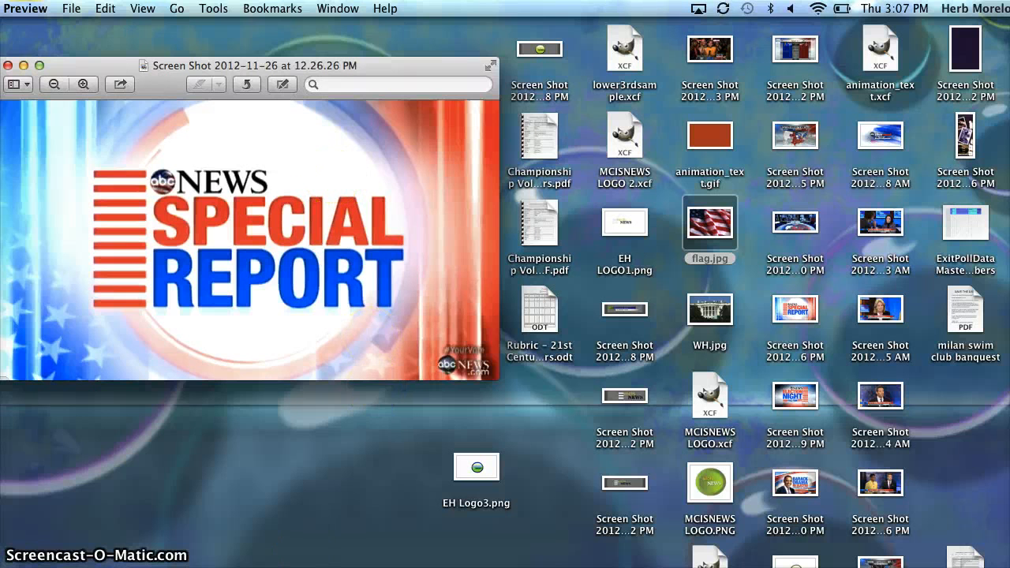
# - Switch back to GIMP and add flag.jpg from the desktop to the new image as a layer
pyautogui.press('super+Tab')
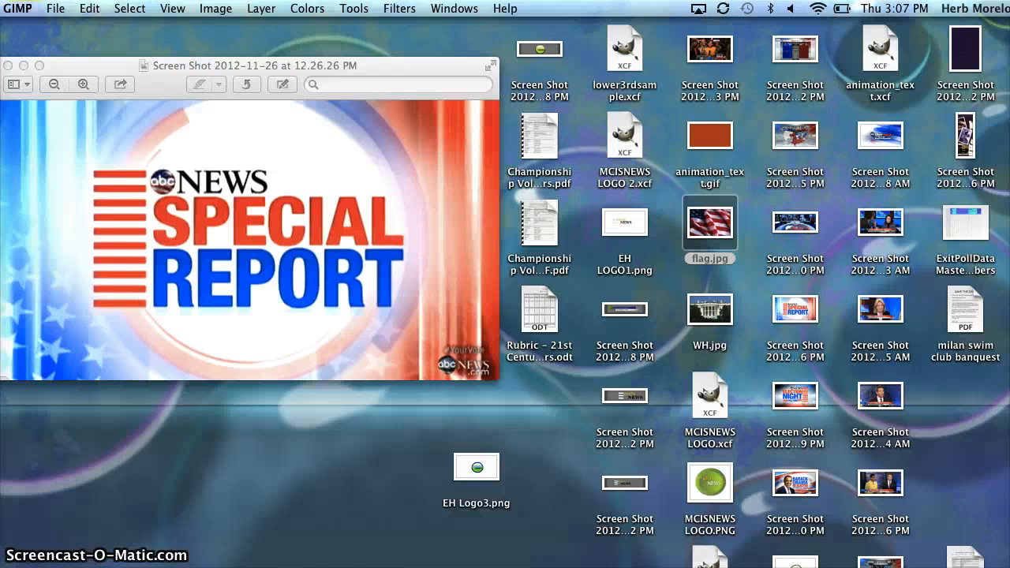
pyautogui.click(797, 566)
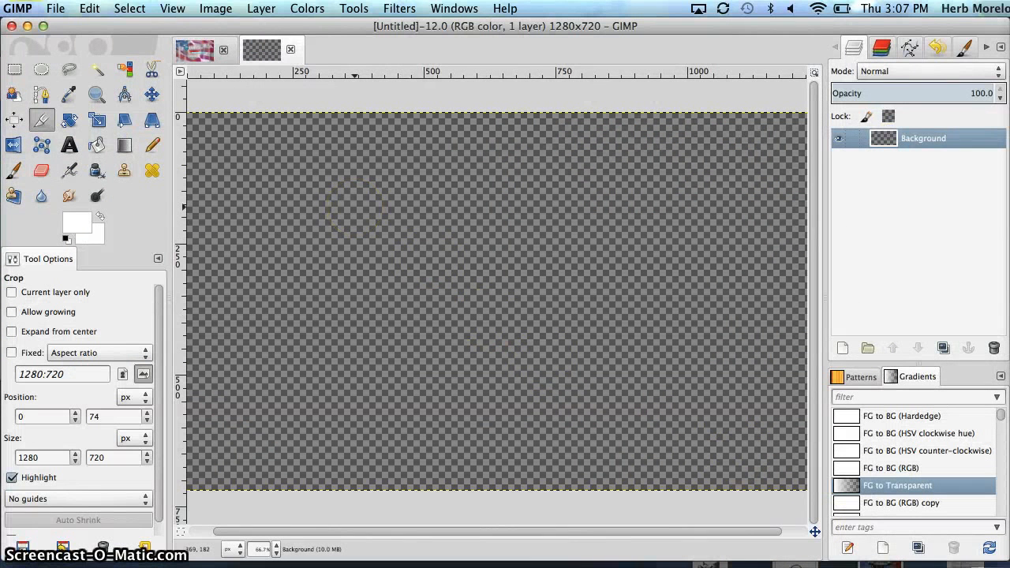
pyautogui.moveTo(659, 28); pyautogui.dragTo(681, 284)
pyautogui.click(709, 225)
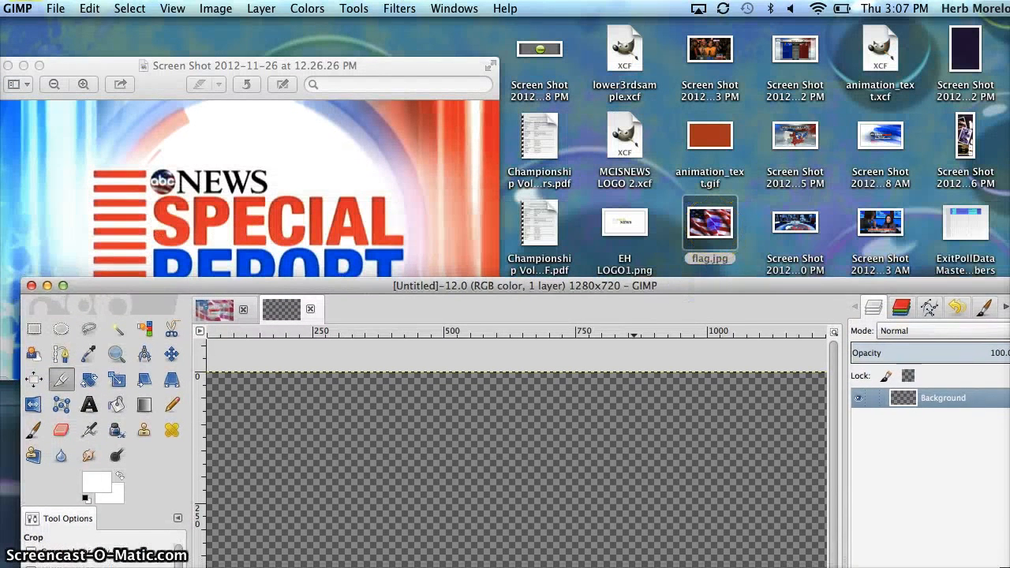
pyautogui.moveTo(708, 225); pyautogui.dragTo(565, 470)
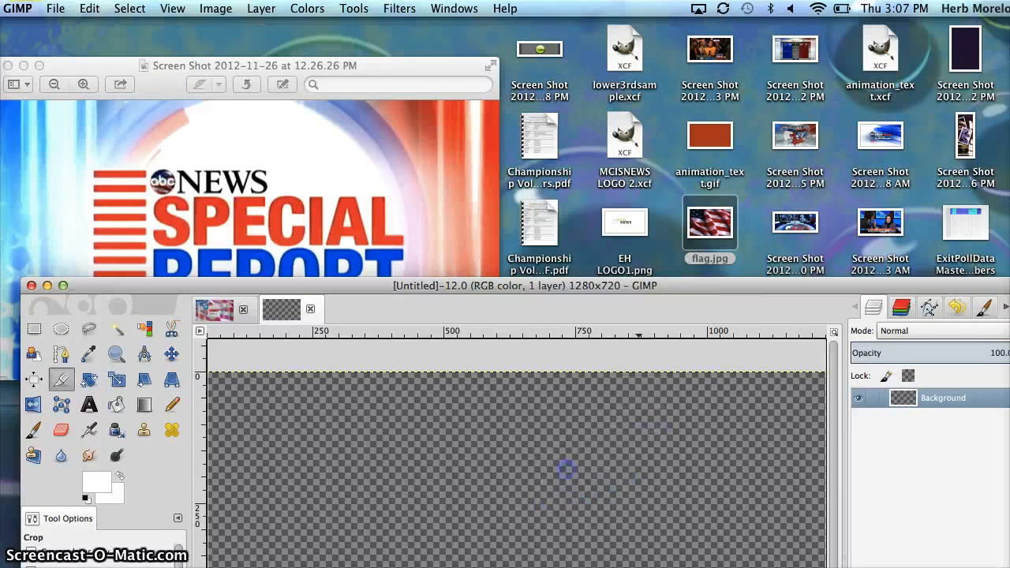
pyautogui.click(502, 286)
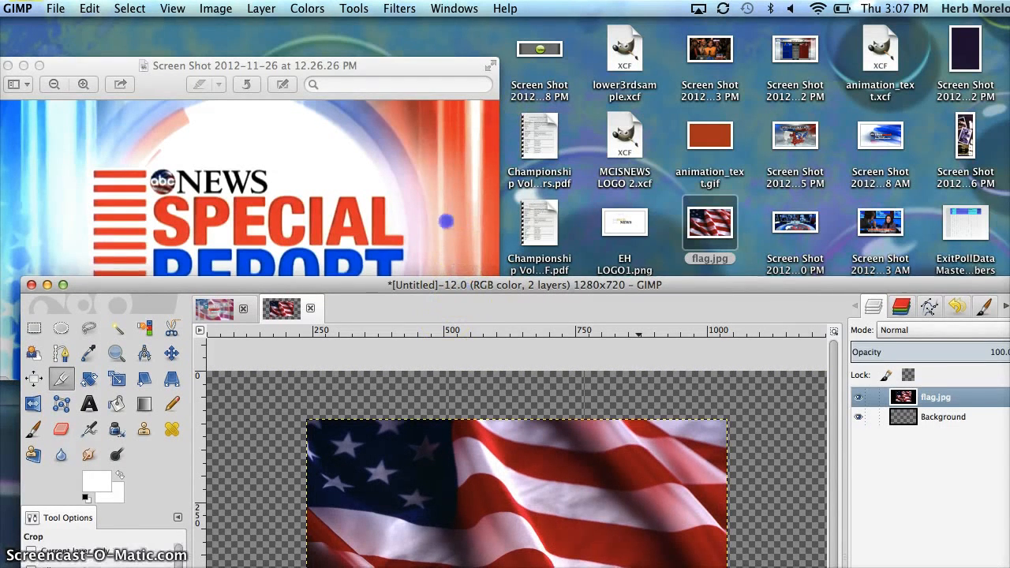
pyautogui.moveTo(460, 285); pyautogui.dragTo(447, 30)
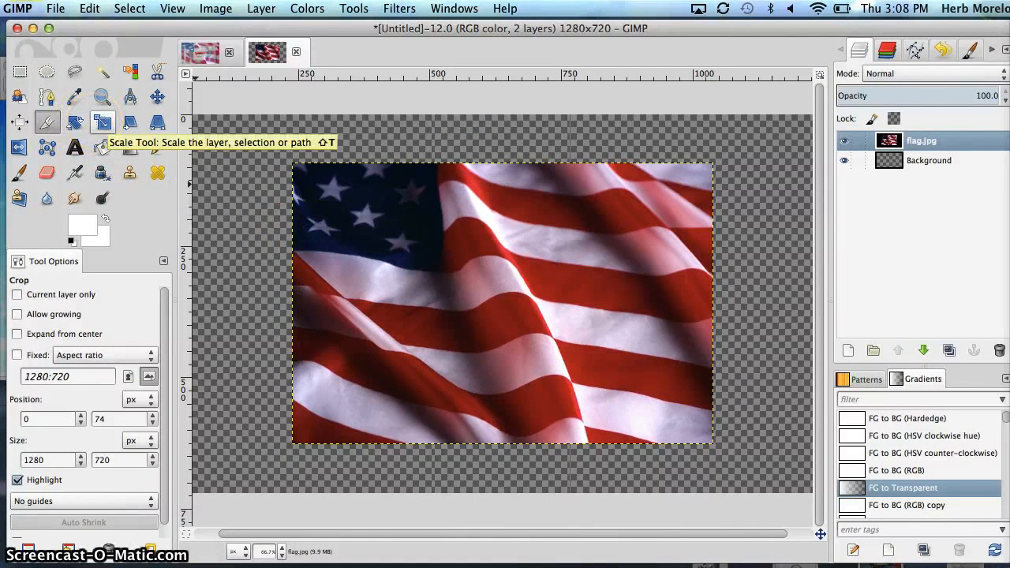
# - Scale the flag layer to about 1232 × 759 px to cover the visible canvas, with its aspect ratio locked before applying
pyautogui.click(102, 123)
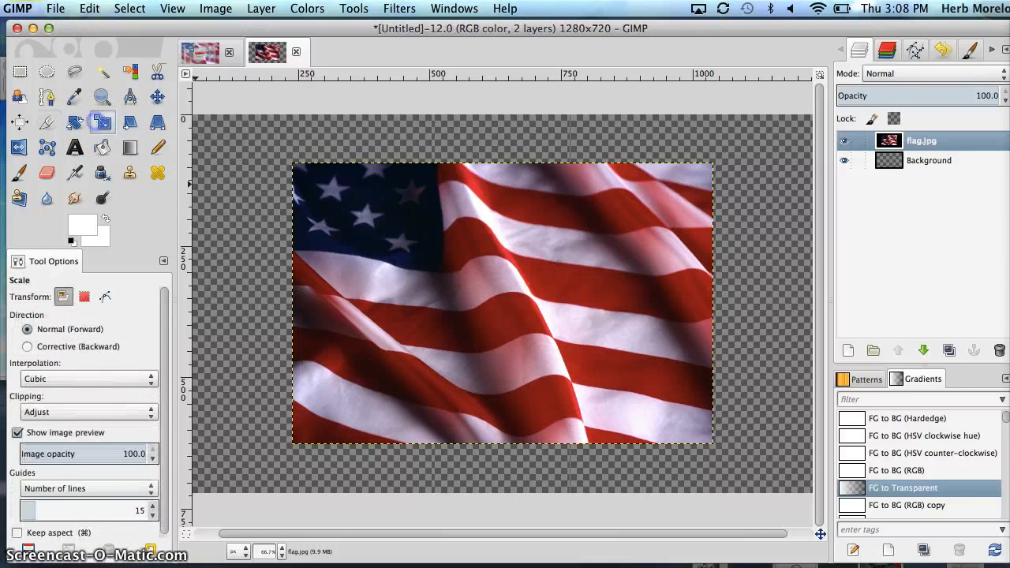
pyautogui.click(330, 196)
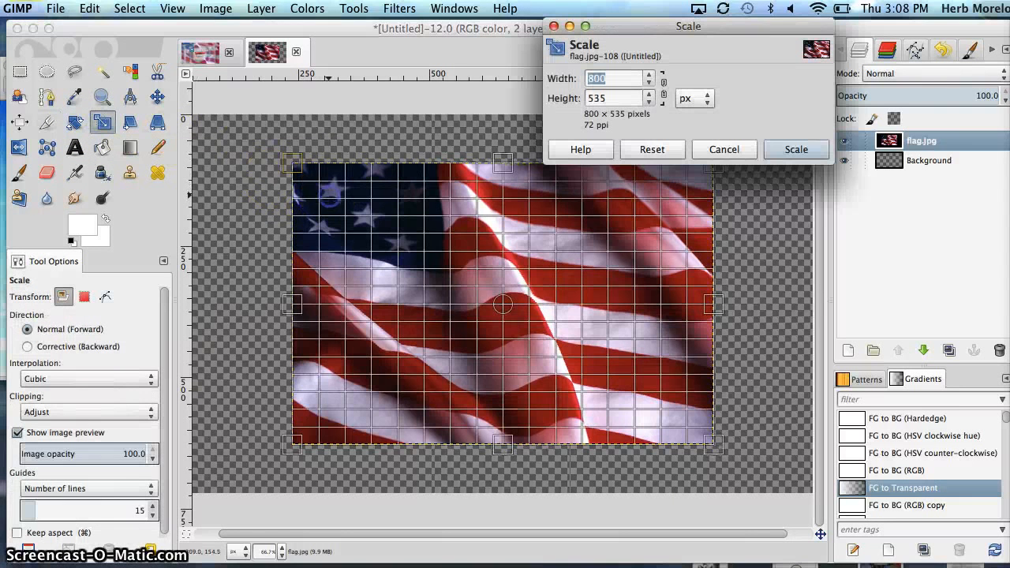
pyautogui.moveTo(293, 153); pyautogui.dragTo(182, 101)
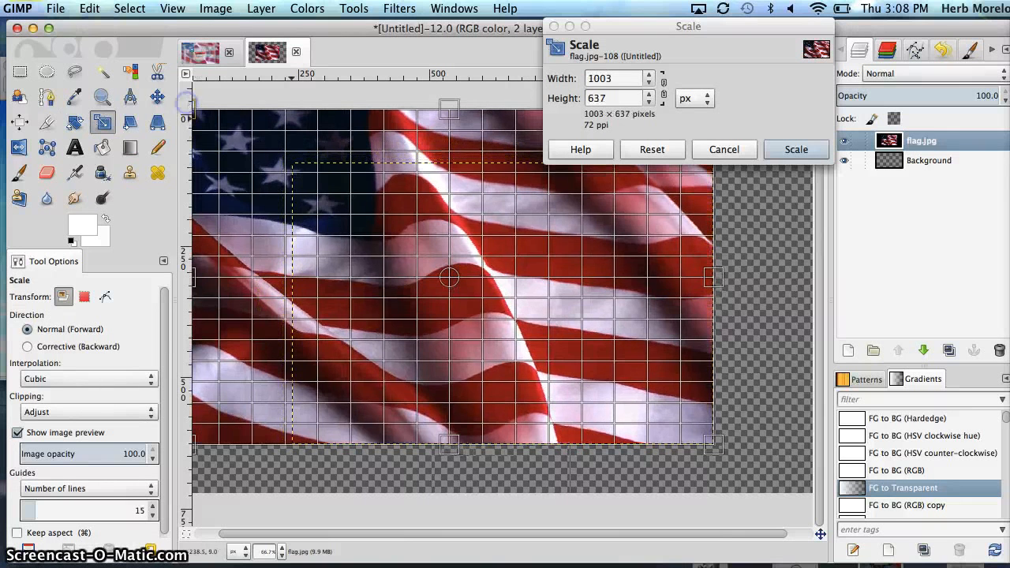
pyautogui.moveTo(712, 446); pyautogui.dragTo(713, 446)
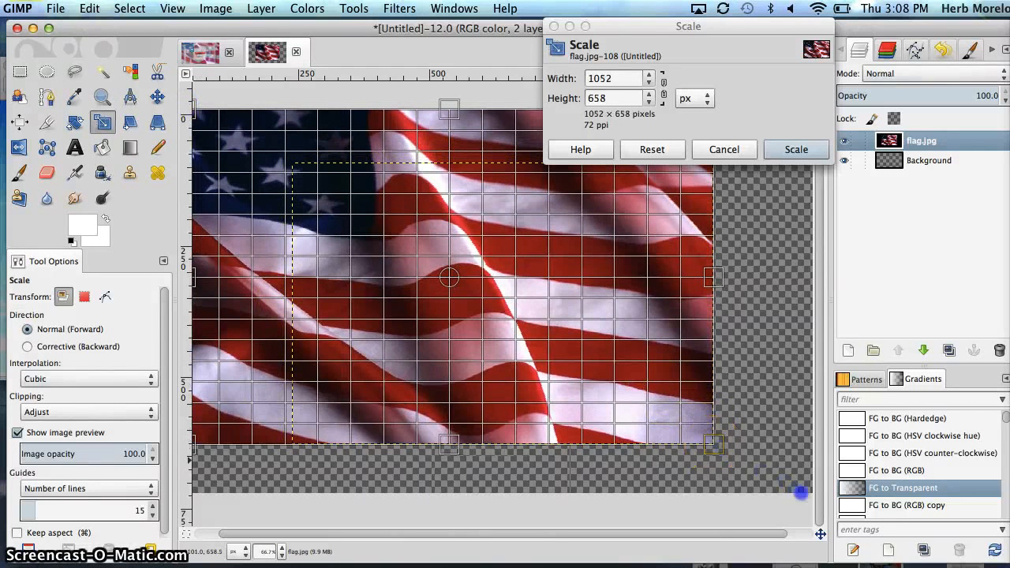
pyautogui.moveTo(801, 493); pyautogui.dragTo(830, 511)
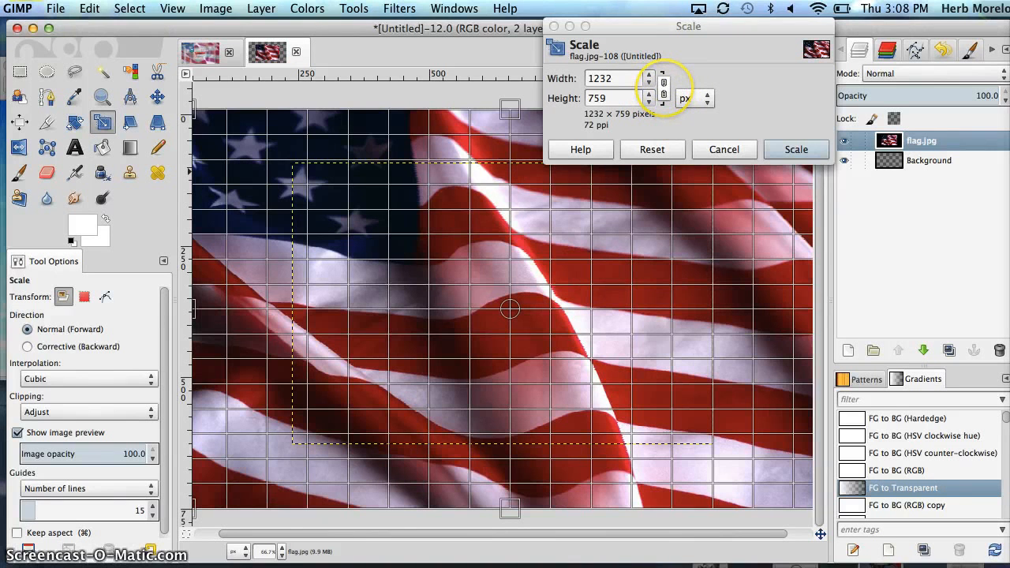
pyautogui.click(664, 88)
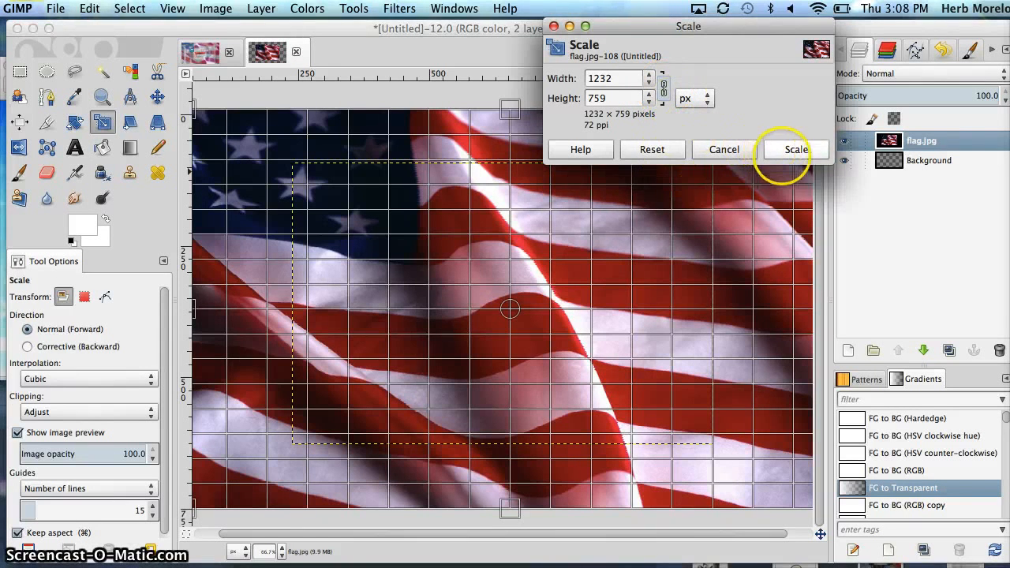
pyautogui.click(797, 150)
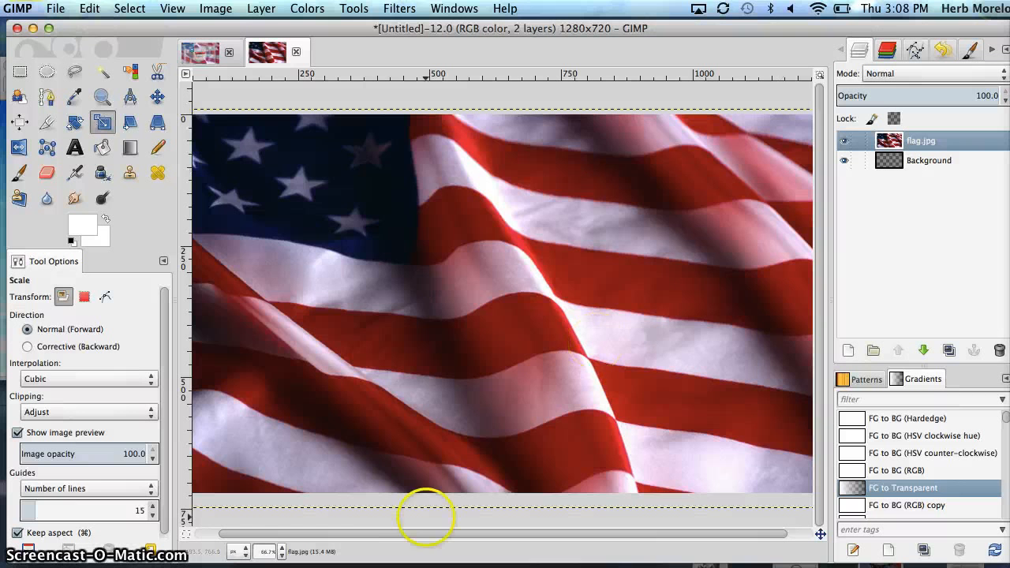
# - Add roman column archway.jpg from the Pictures folder to the flag image as a new layer
pyautogui.click(276, 566)
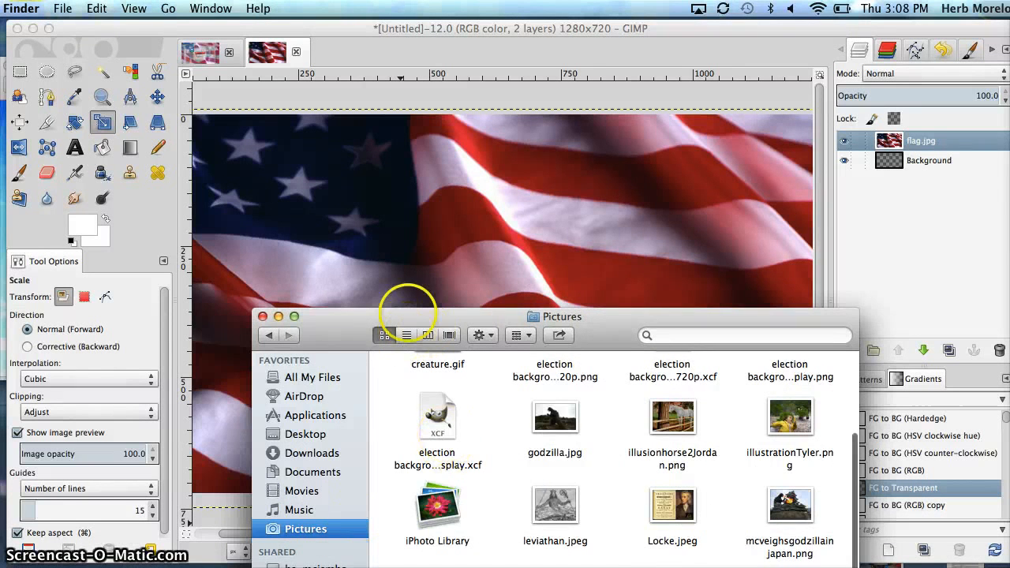
pyautogui.moveTo(405, 315); pyautogui.dragTo(404, 210)
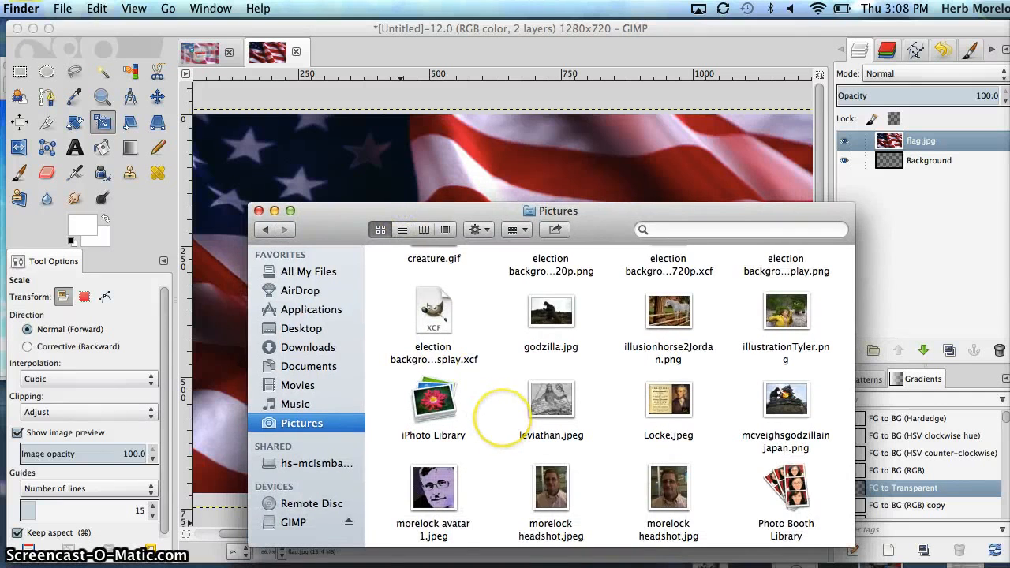
pyautogui.scroll(-3, 481, 394)
pyautogui.click(434, 491)
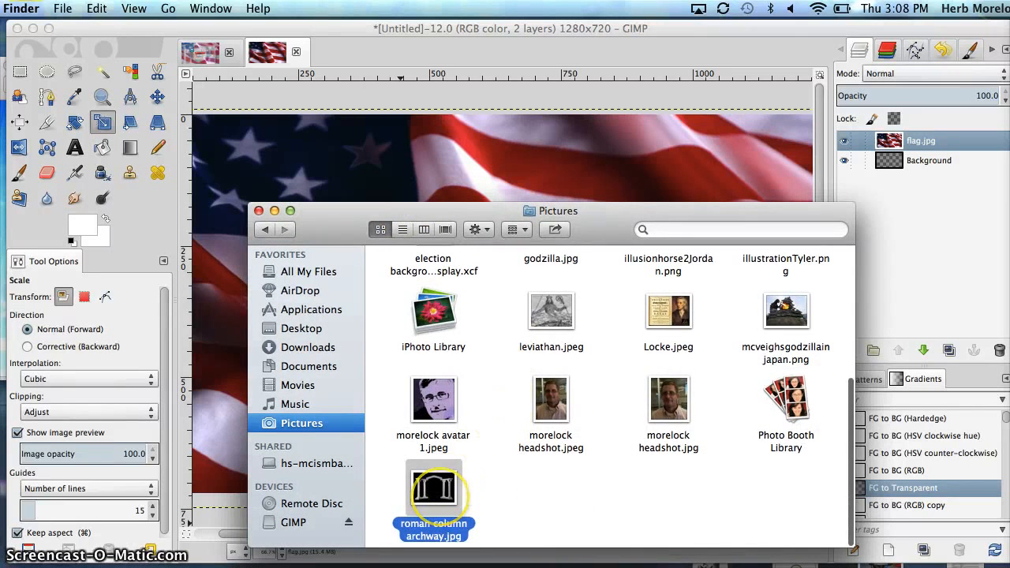
pyautogui.moveTo(434, 490); pyautogui.dragTo(415, 172)
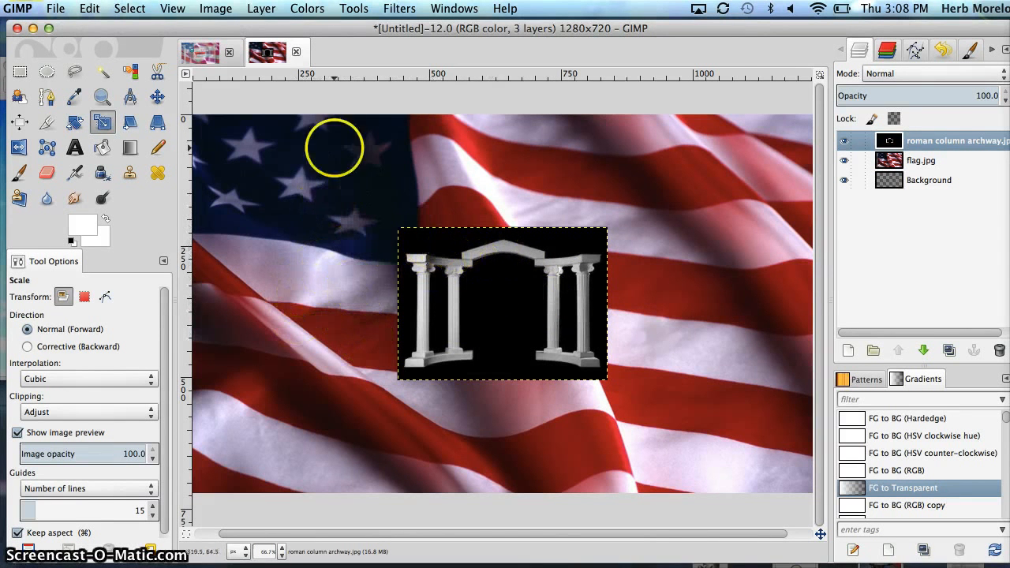
# - Add a transparent 1280 × 720 px layer to the untitled flag image and move it directly below the roman column archway layer
pyautogui.click(201, 54)
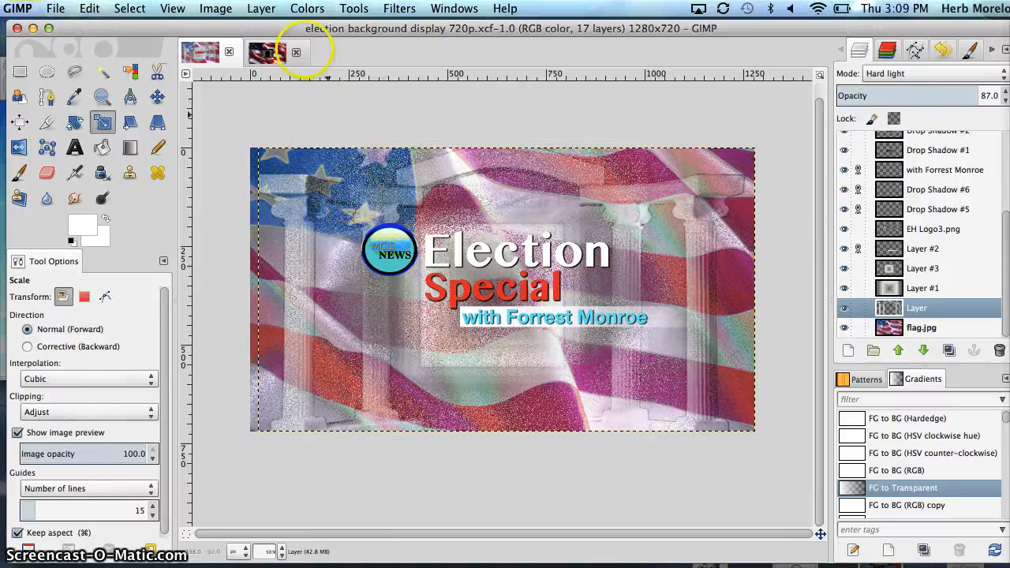
pyautogui.click(281, 52)
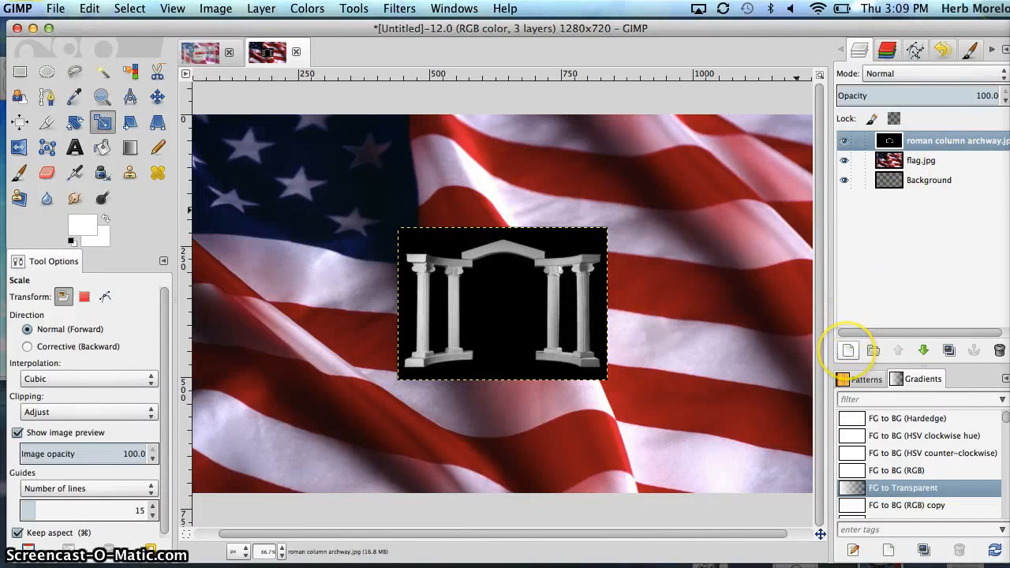
pyautogui.click(848, 349)
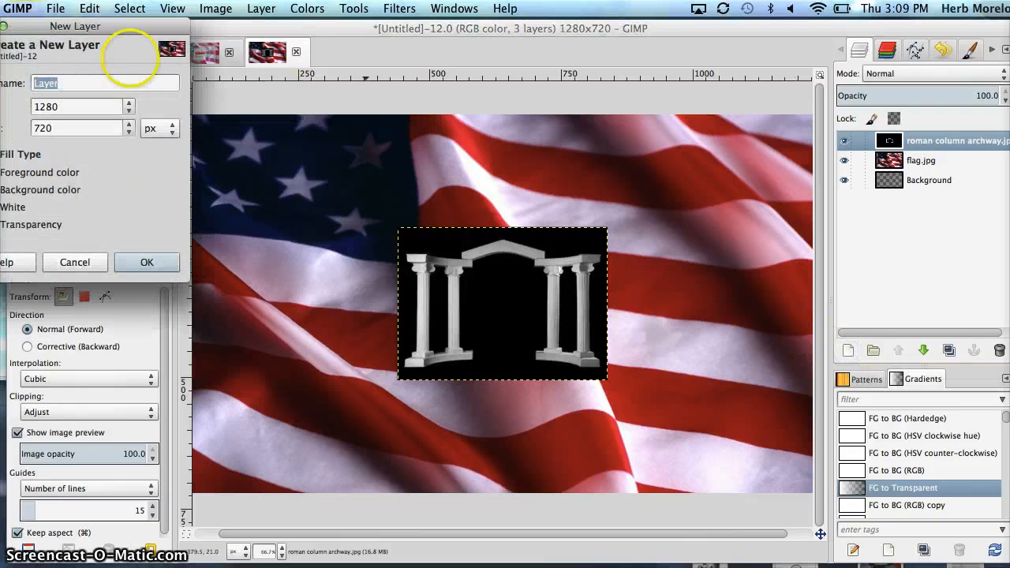
pyautogui.moveTo(102, 28); pyautogui.dragTo(255, 47)
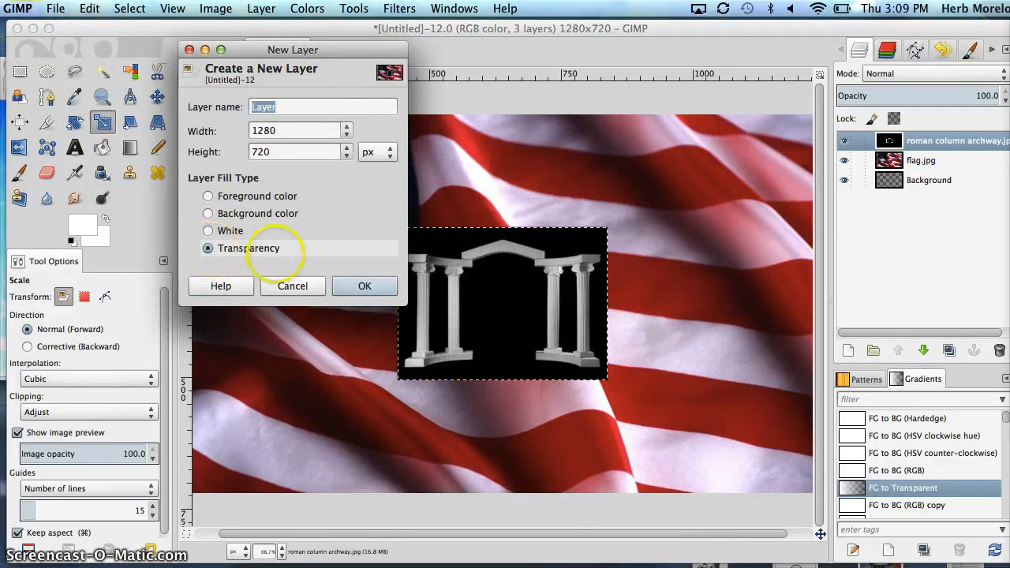
pyautogui.click(356, 286)
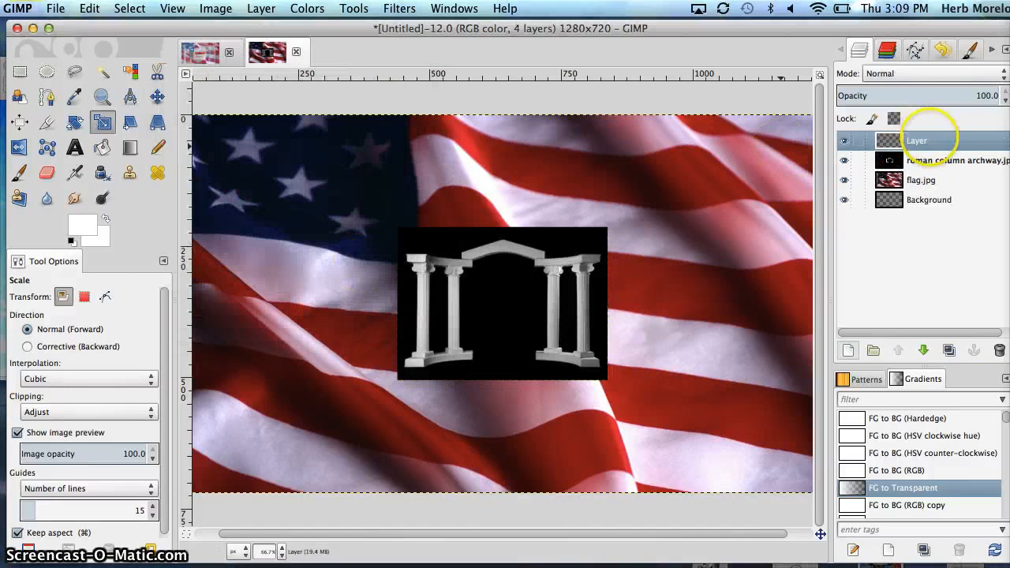
pyautogui.click(931, 141)
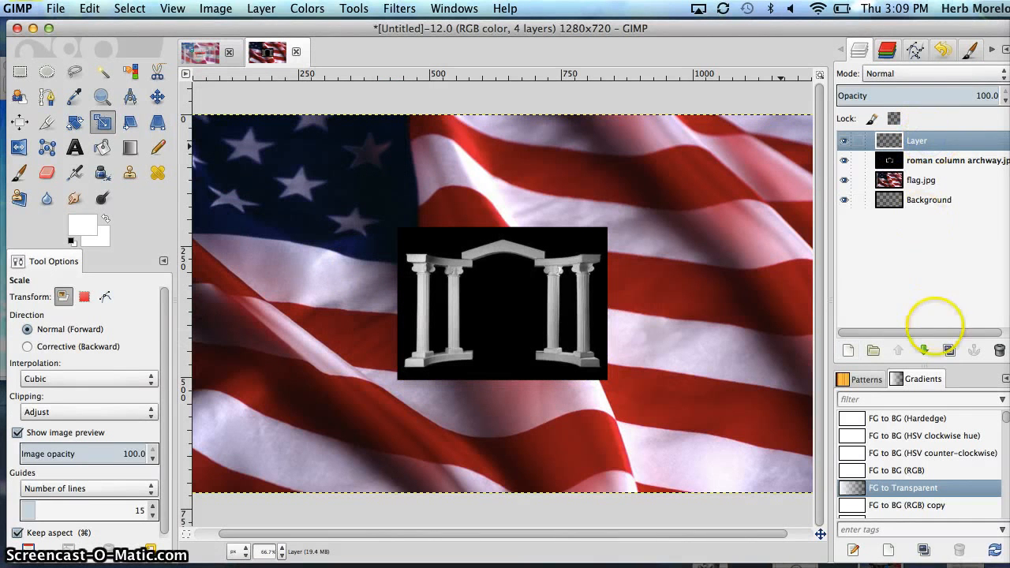
pyautogui.click(924, 350)
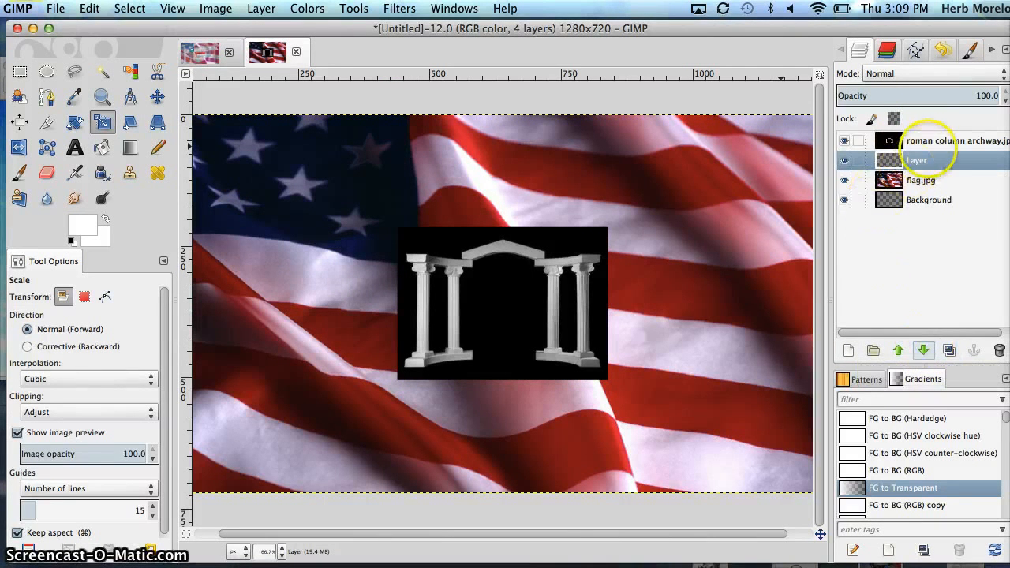
# - Merge the roman column archway layer down into the transparent layer below it
pyautogui.click(923, 140)
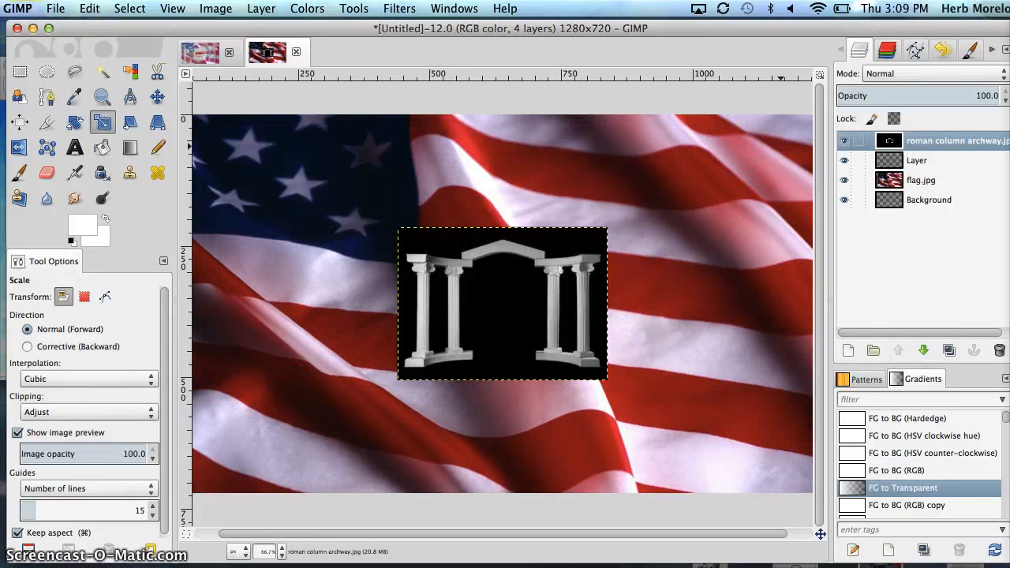
pyautogui.rightClick(925, 142)
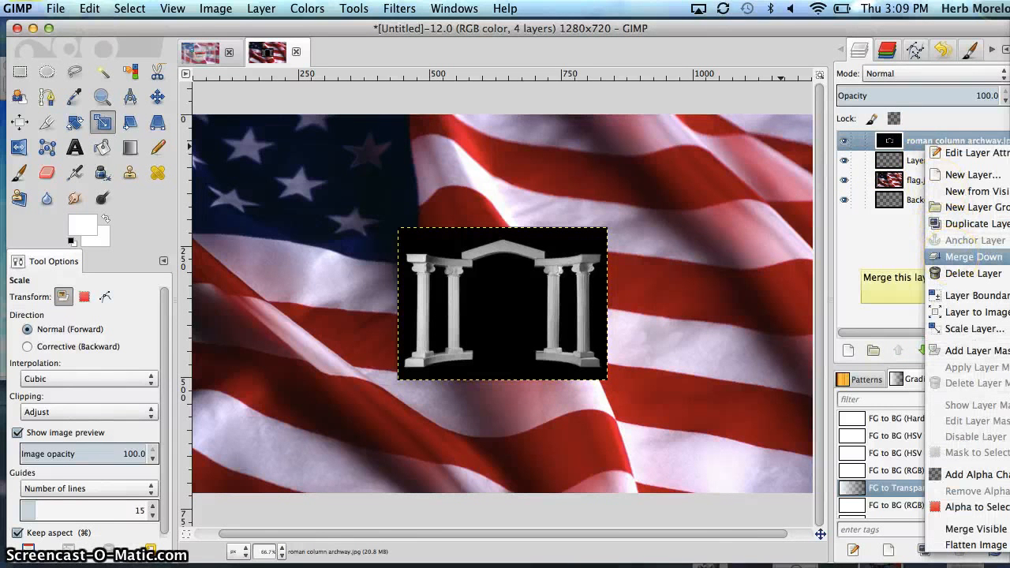
pyautogui.click(951, 257)
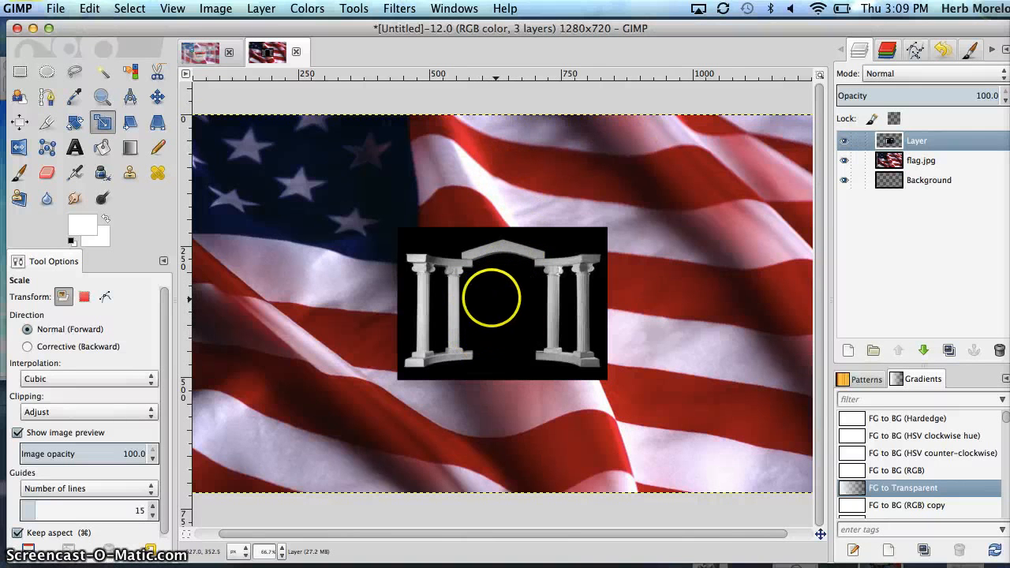
# - Select the black background around the columns by color, cut it out of the merged layer, and clear the selection
pyautogui.click(130, 71)
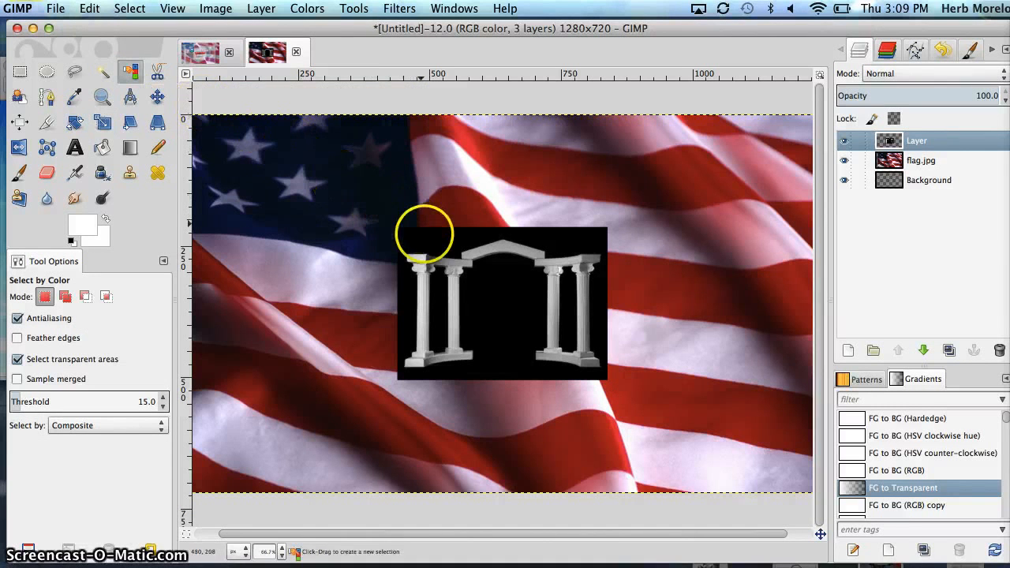
pyautogui.click(426, 239)
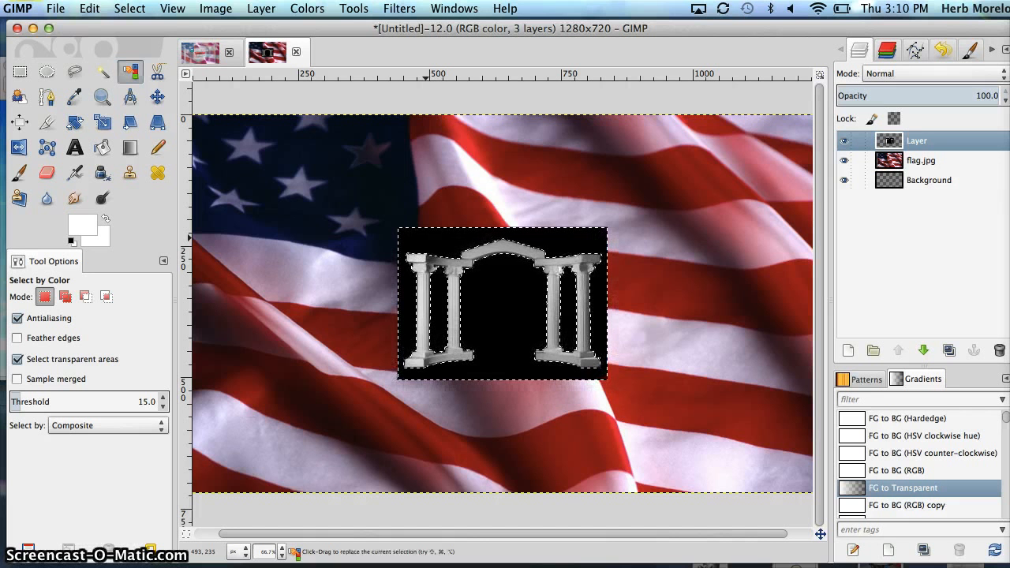
pyautogui.press('super+x')
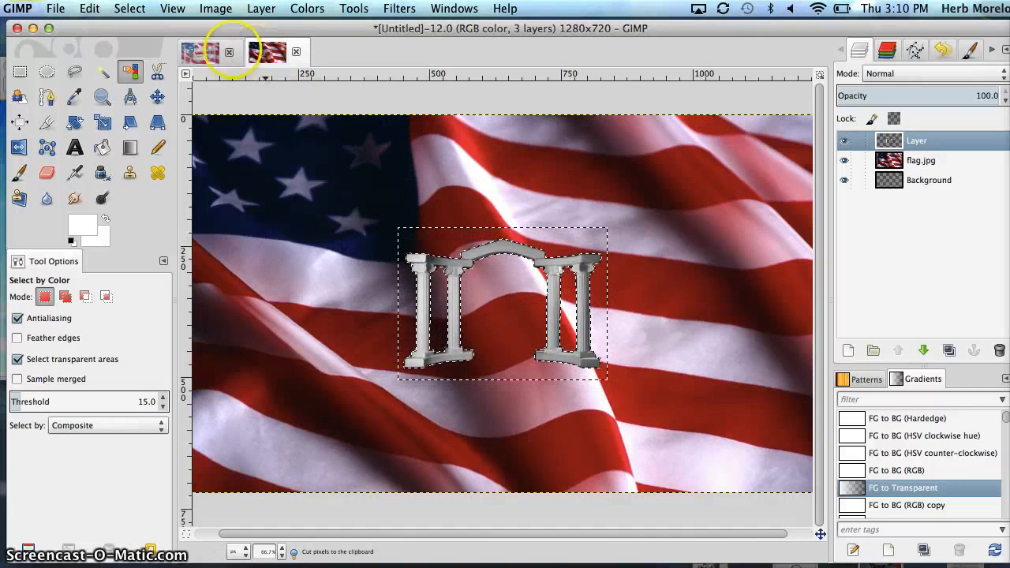
pyautogui.click(130, 9)
pyautogui.click(146, 38)
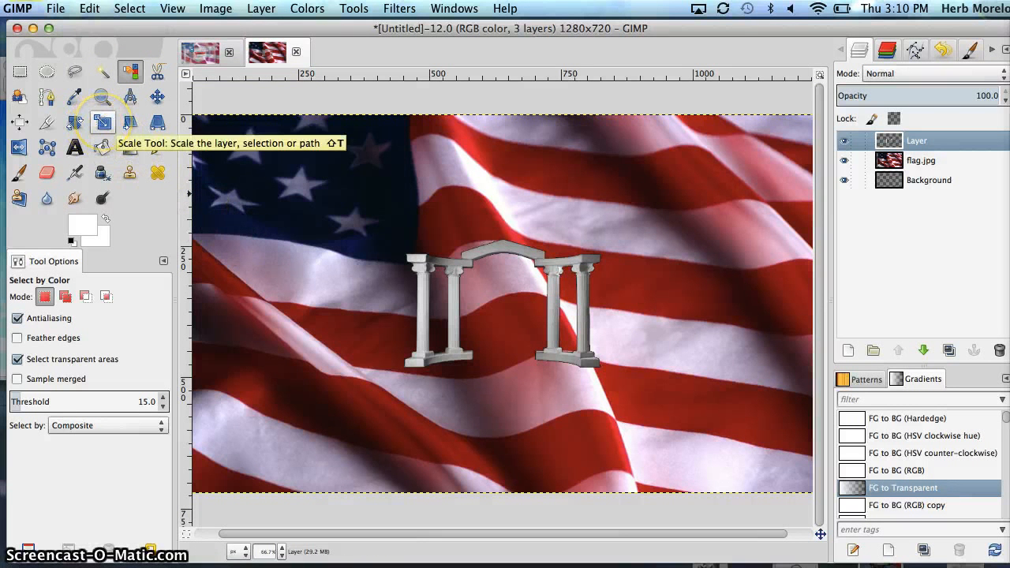
pyautogui.click(102, 122)
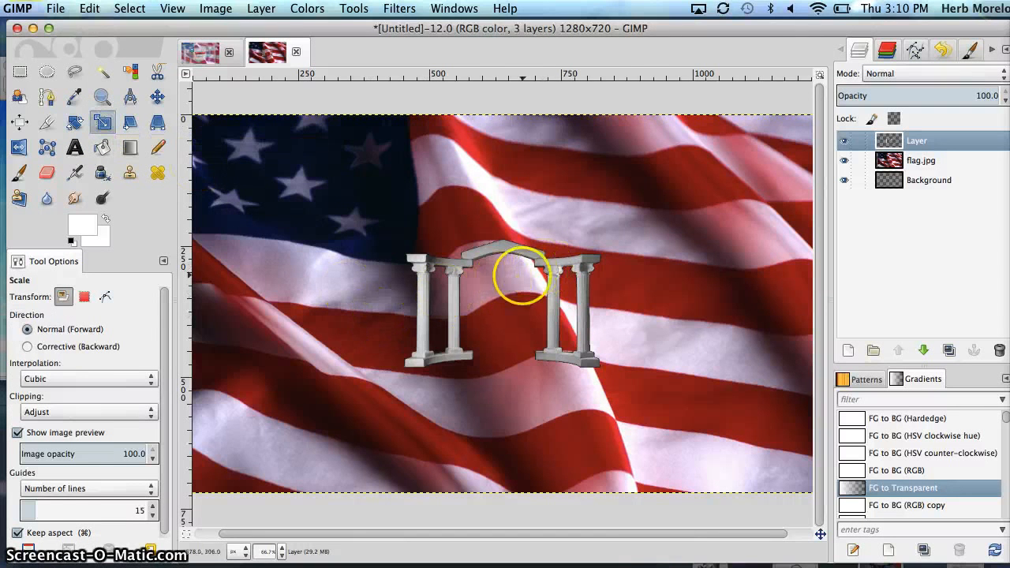
pyautogui.click(523, 273)
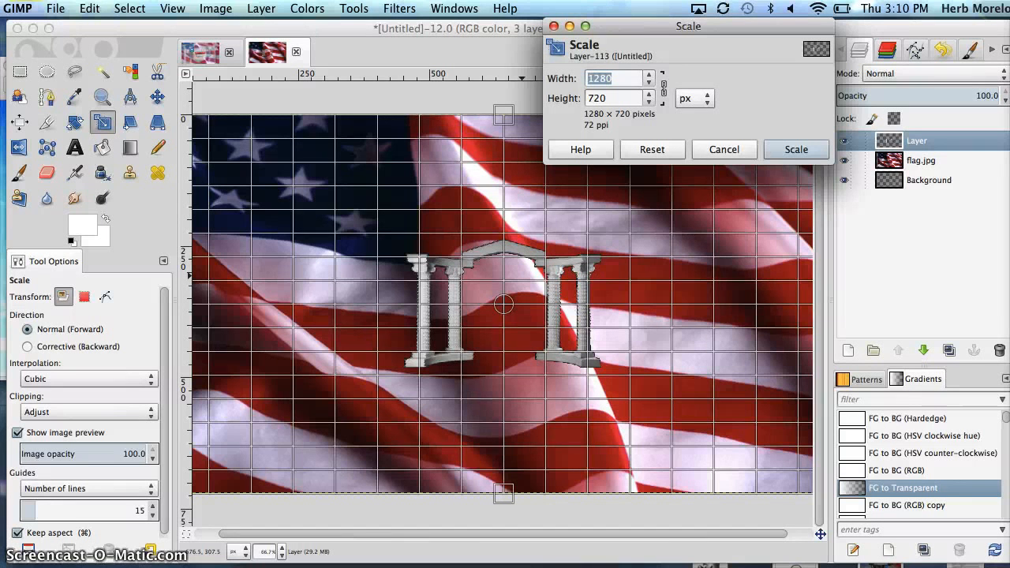
pyautogui.click(706, 98)
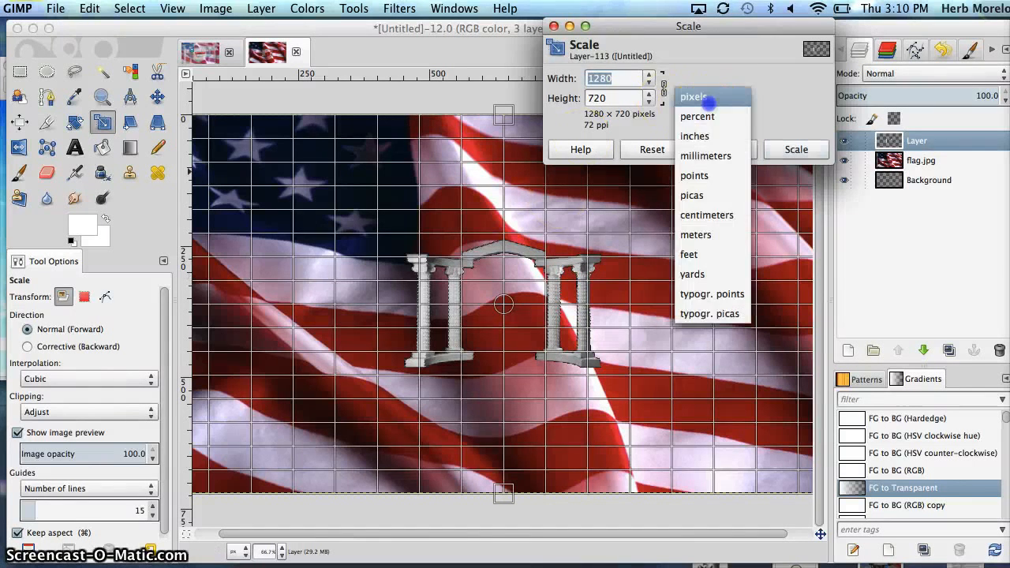
pyautogui.click(705, 97)
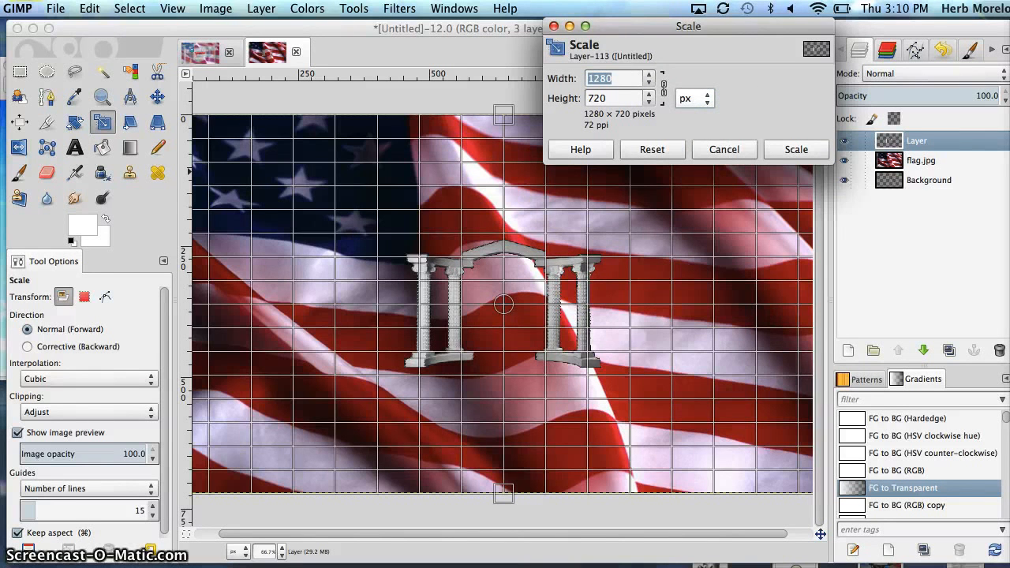
pyautogui.click(723, 149)
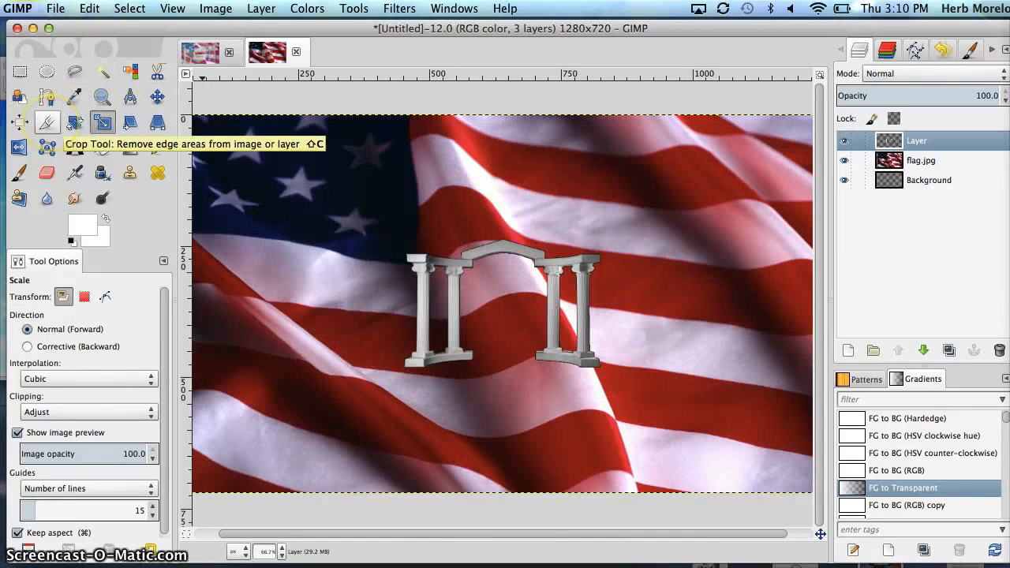
# - Crop only the current layer to an area of about 454 × 309 px around the roman columns
pyautogui.click(46, 123)
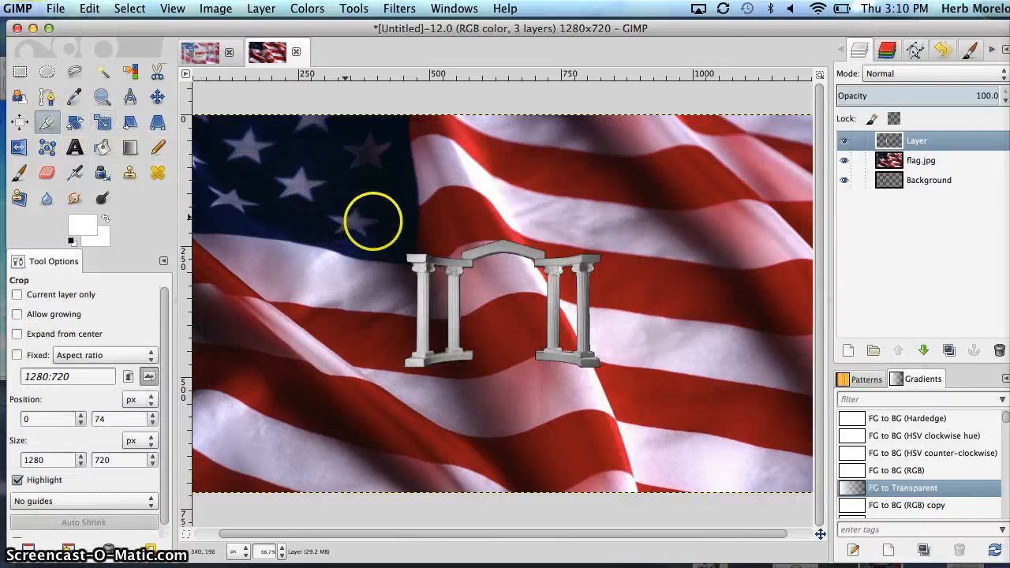
pyautogui.moveTo(378, 221); pyautogui.dragTo(620, 383)
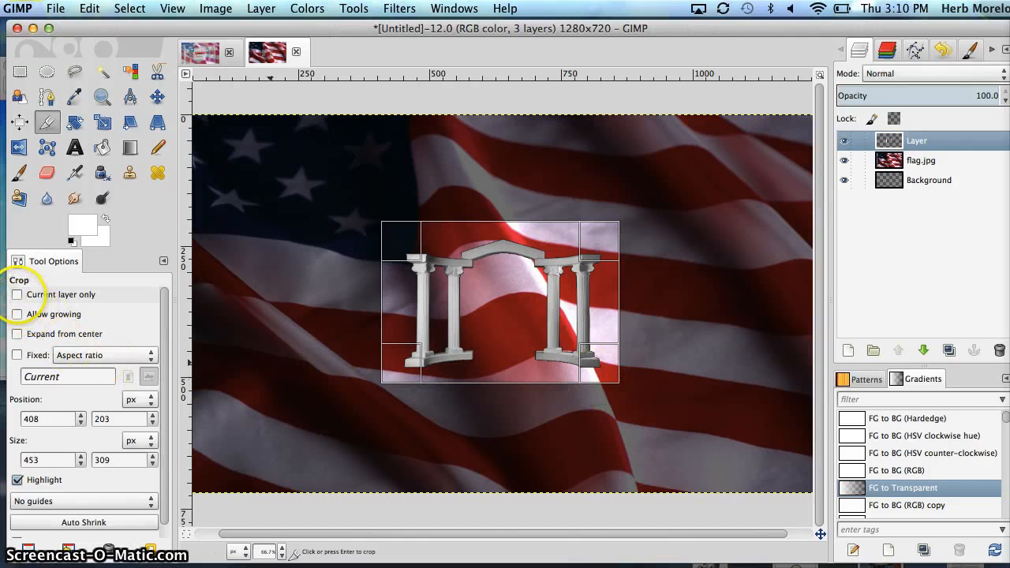
pyautogui.click(17, 294)
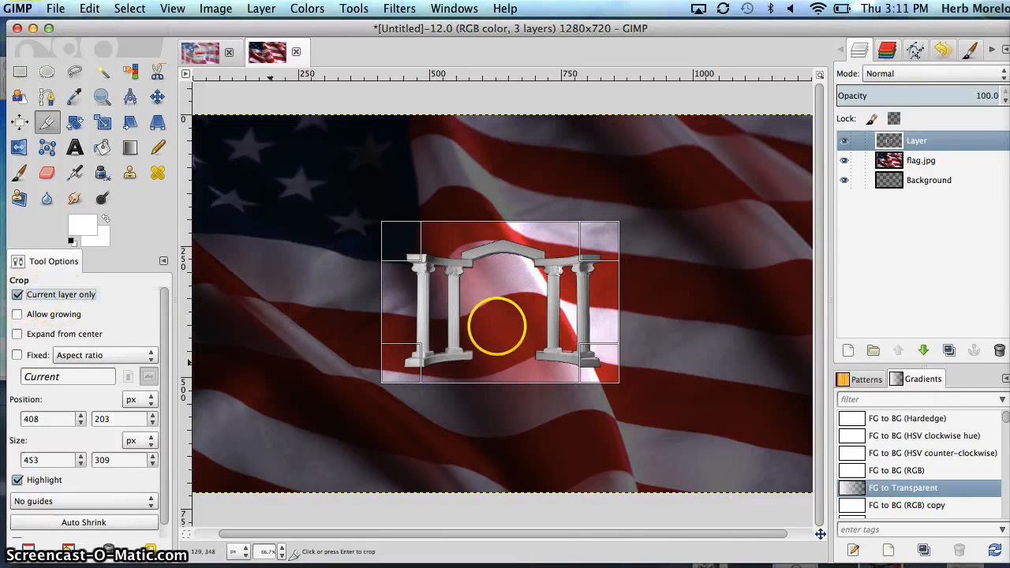
pyautogui.click(608, 364)
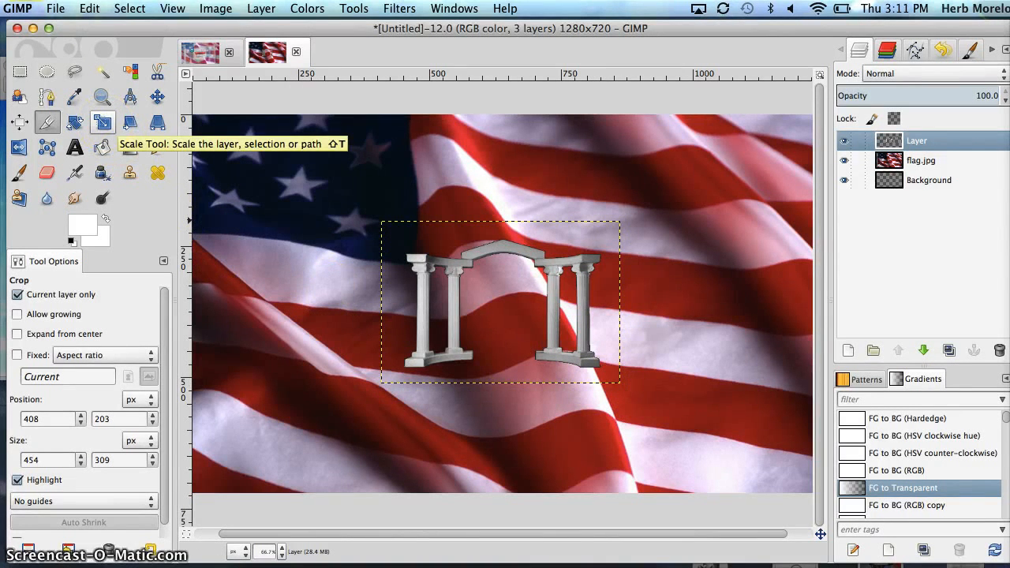
# - Scale the cropped column layer to about 1196 × 705 px so the archway spans most of the flag
pyautogui.click(103, 123)
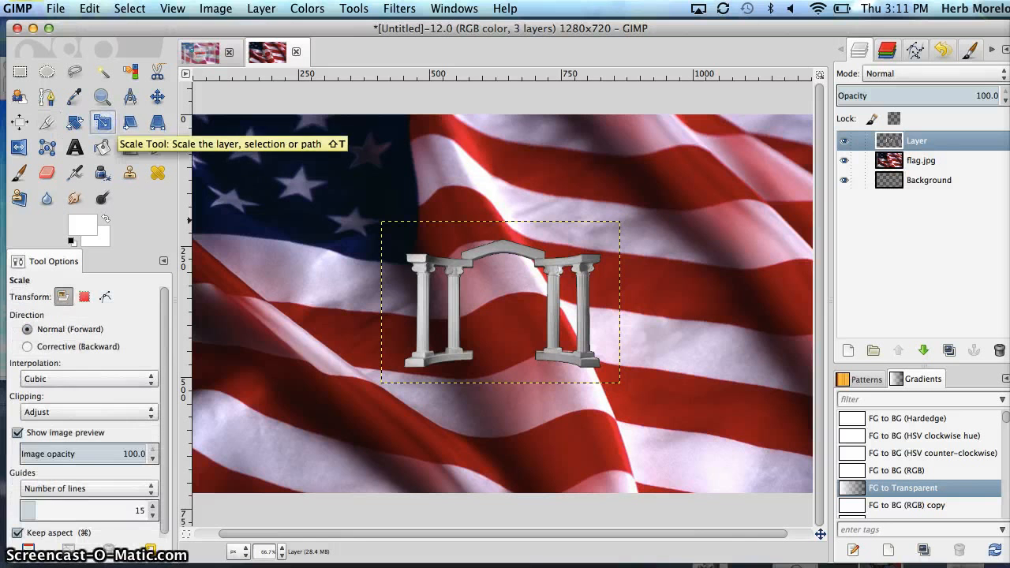
pyautogui.click(410, 249)
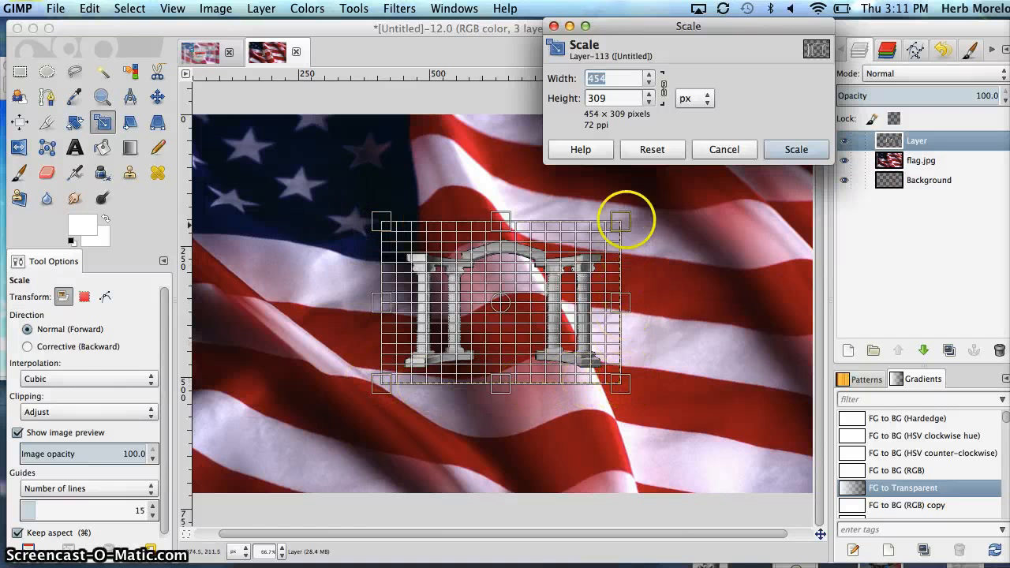
pyautogui.moveTo(383, 220); pyautogui.dragTo(189, 121)
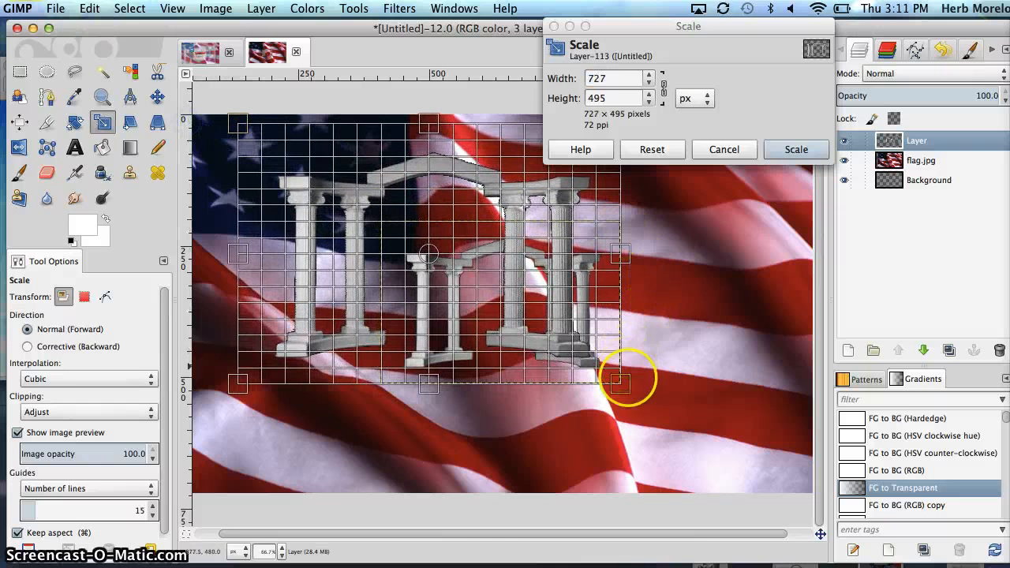
pyautogui.moveTo(617, 385); pyautogui.dragTo(848, 504)
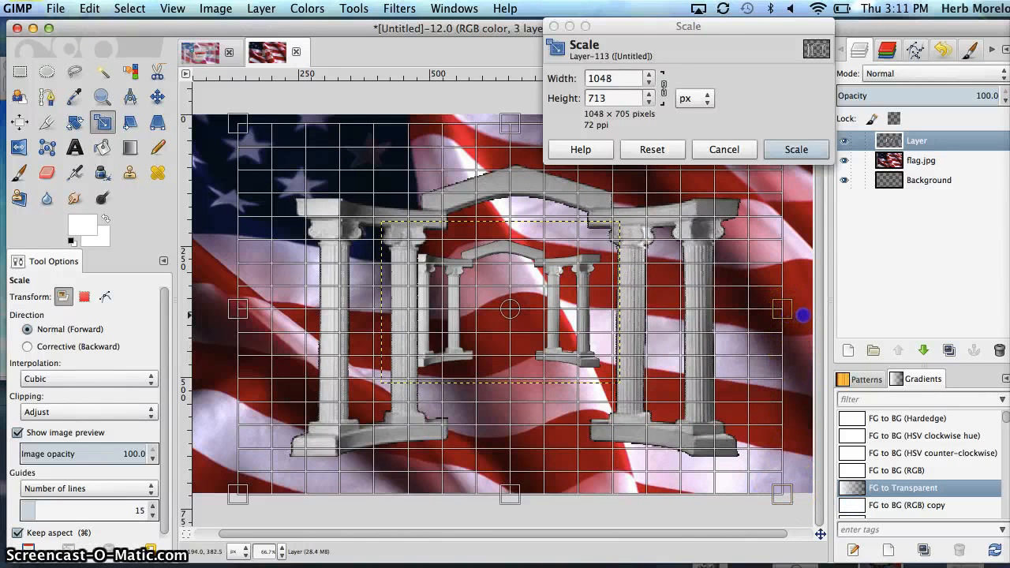
pyautogui.moveTo(802, 316); pyautogui.dragTo(828, 316)
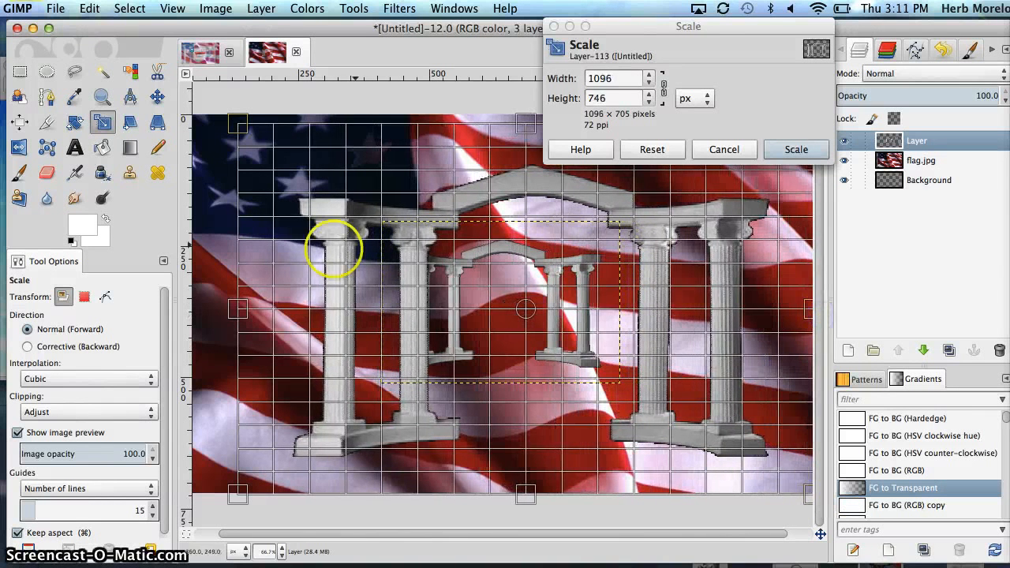
pyautogui.moveTo(237, 297); pyautogui.dragTo(182, 307)
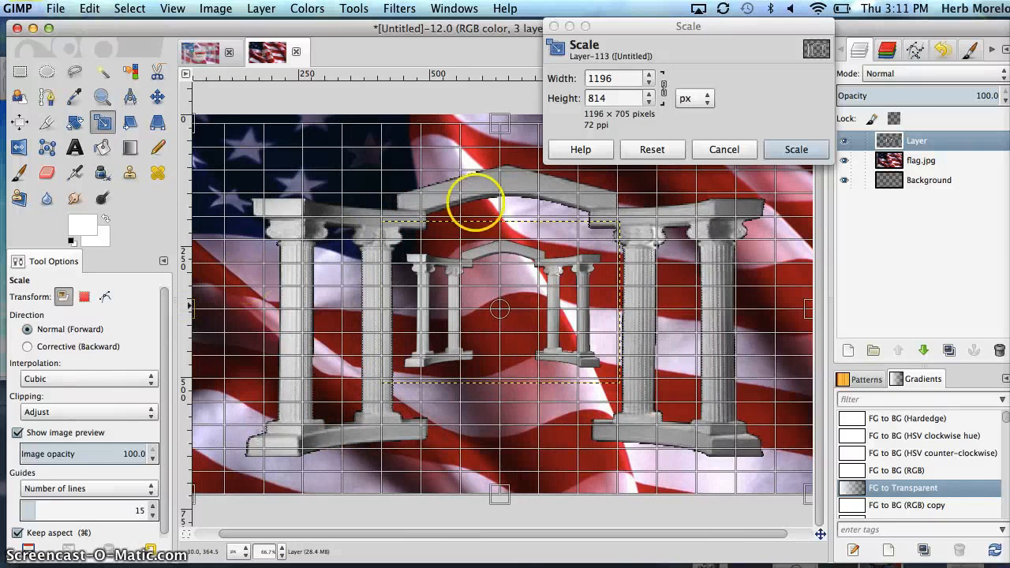
pyautogui.click(797, 149)
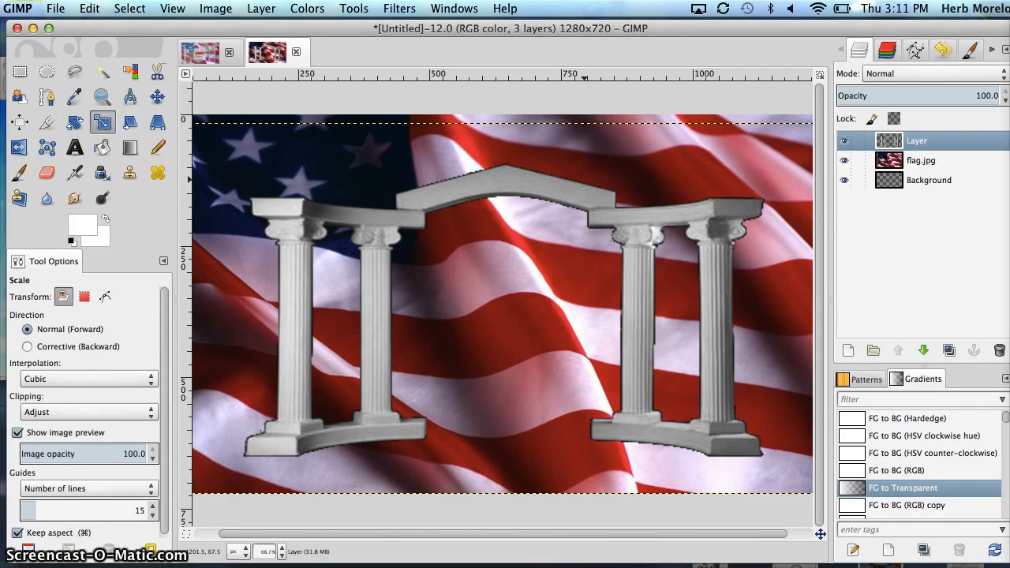
# - Try the Overlay, Hard light and Difference blend modes on the column layer
pyautogui.rightClick(937, 139)
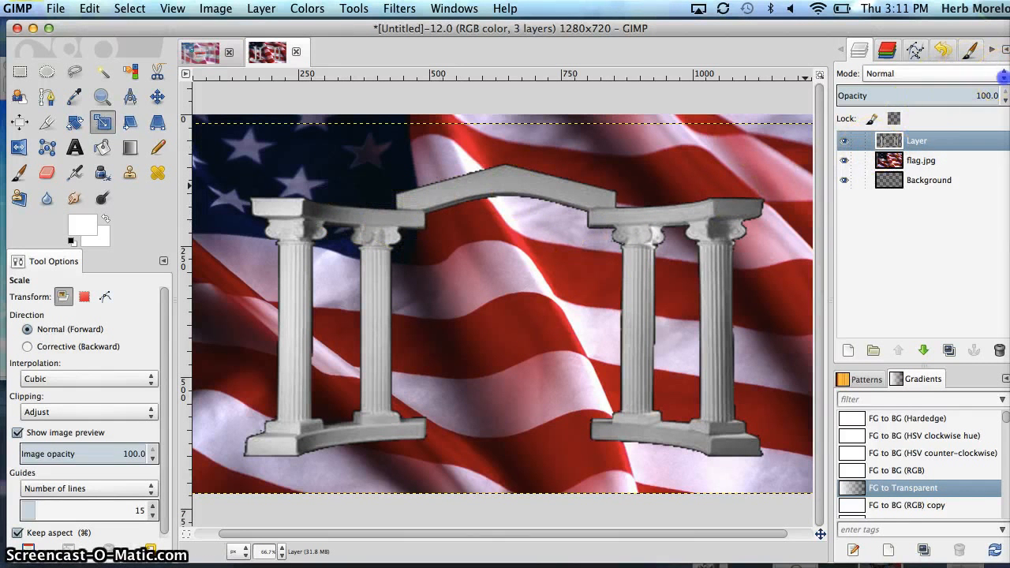
pyautogui.click(1002, 76)
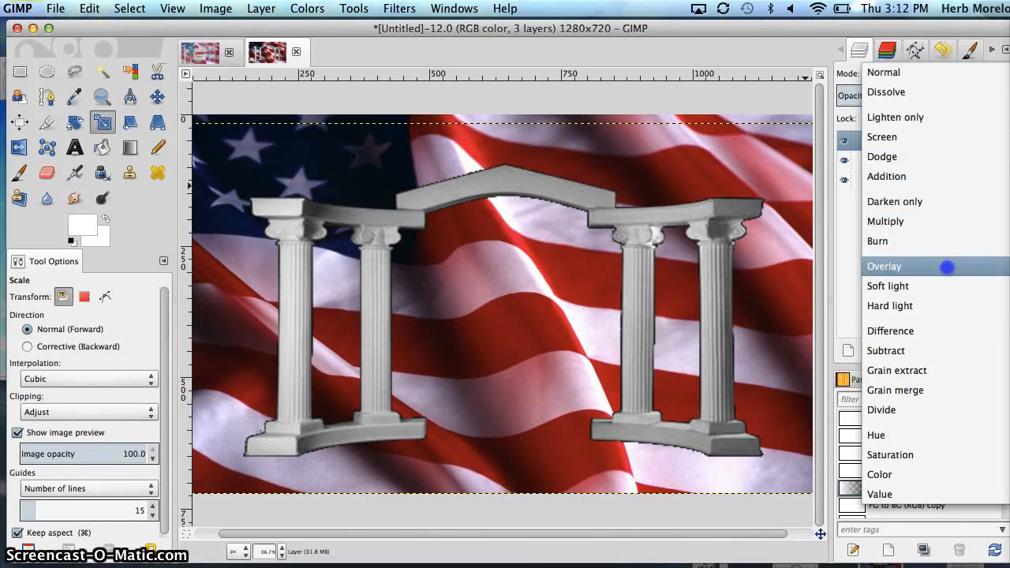
pyautogui.click(946, 268)
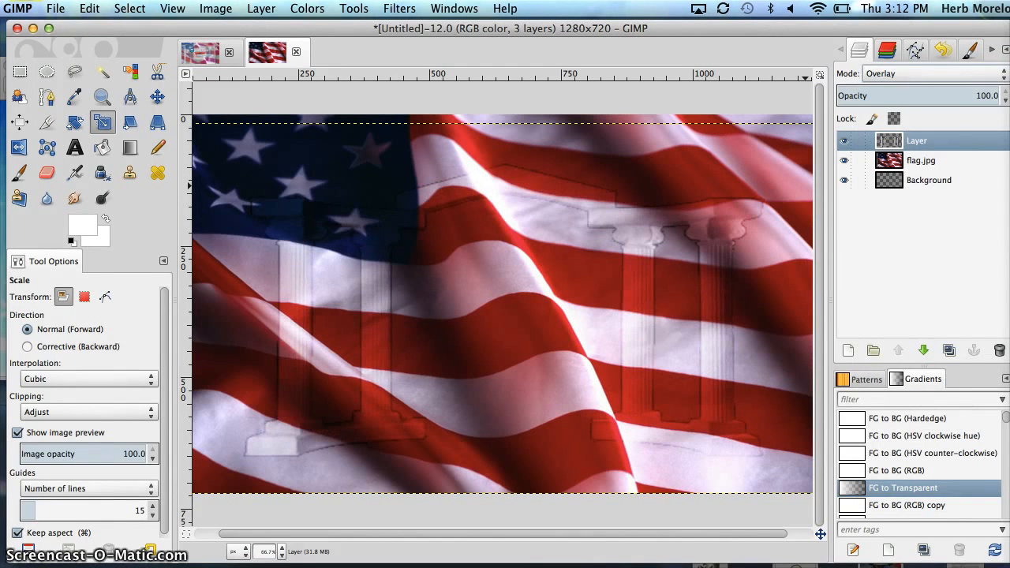
pyautogui.click(974, 71)
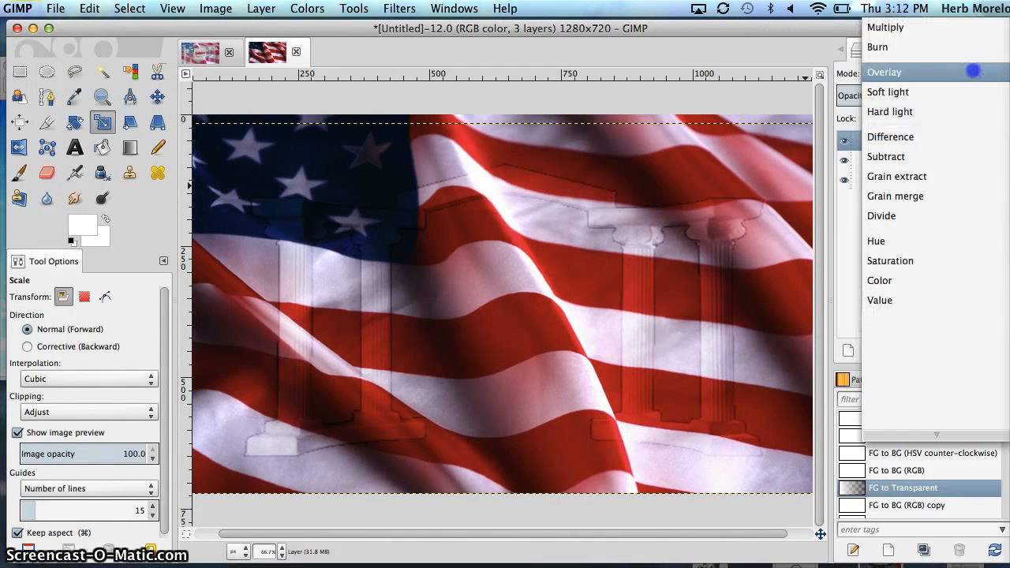
pyautogui.click(951, 105)
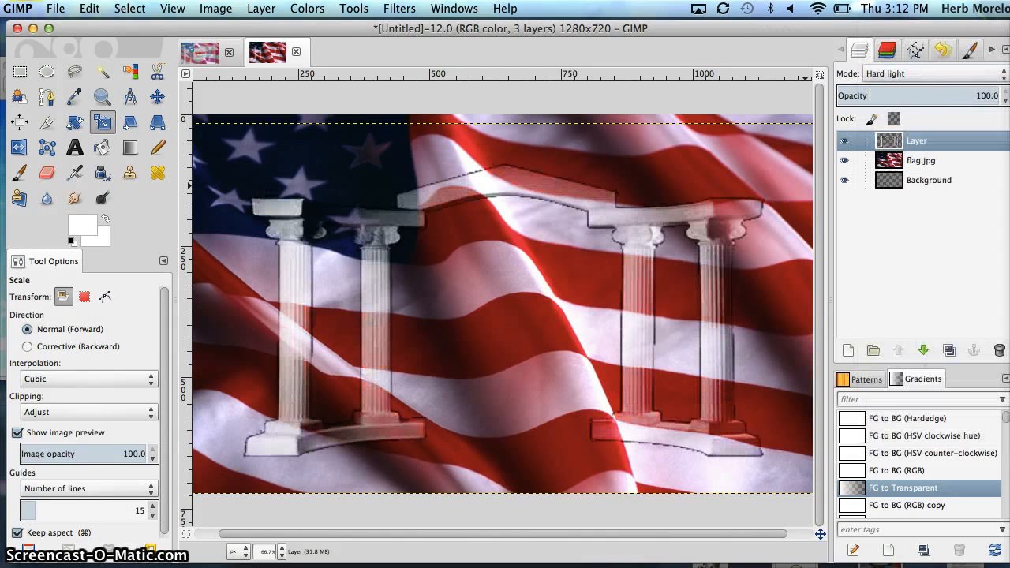
pyautogui.click(967, 73)
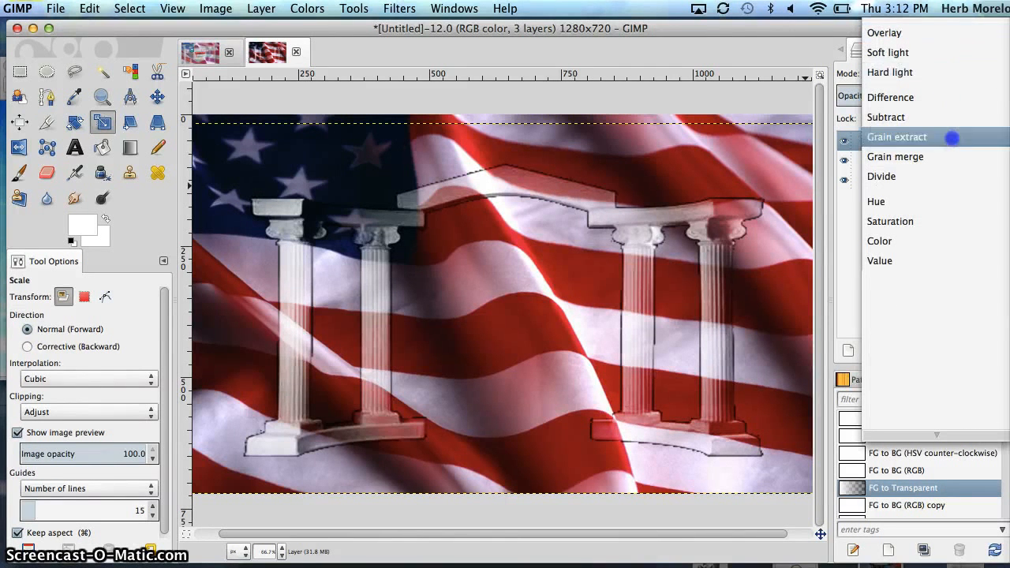
pyautogui.click(938, 97)
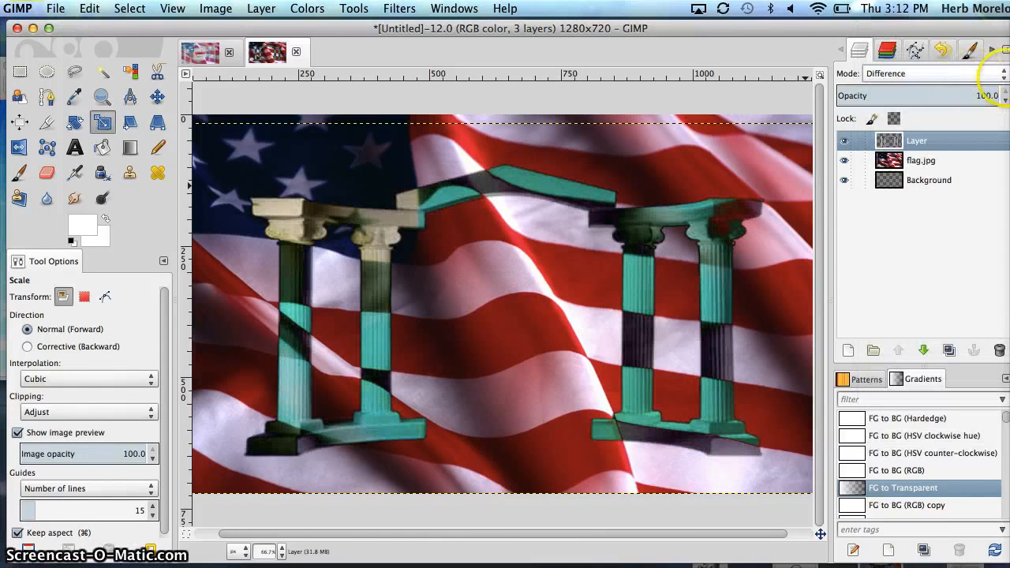
# - Try the Darken only blend mode on the column layer and settle on Lighten only
pyautogui.click(1001, 74)
pyautogui.click(1003, 76)
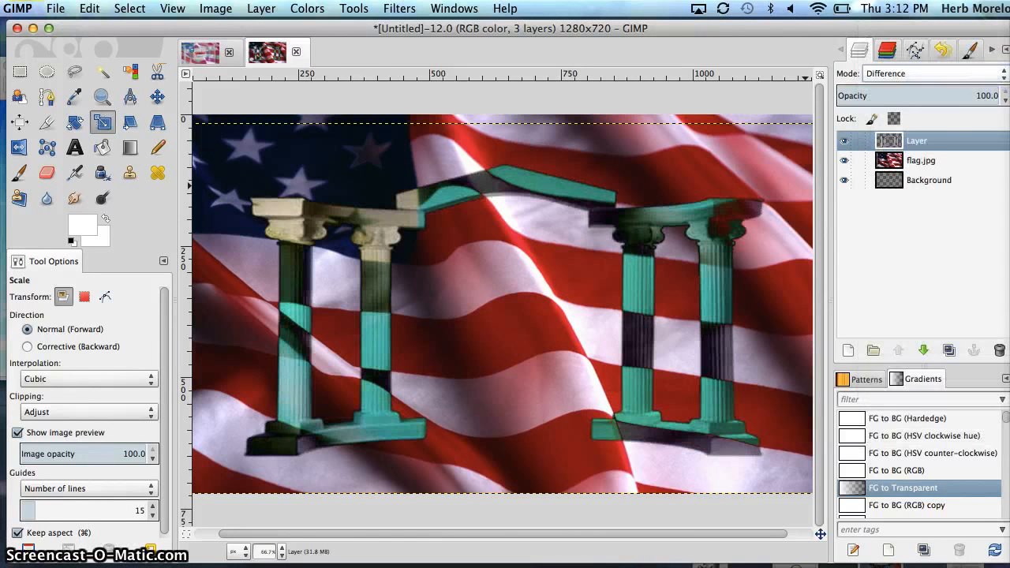
pyautogui.click(1001, 71)
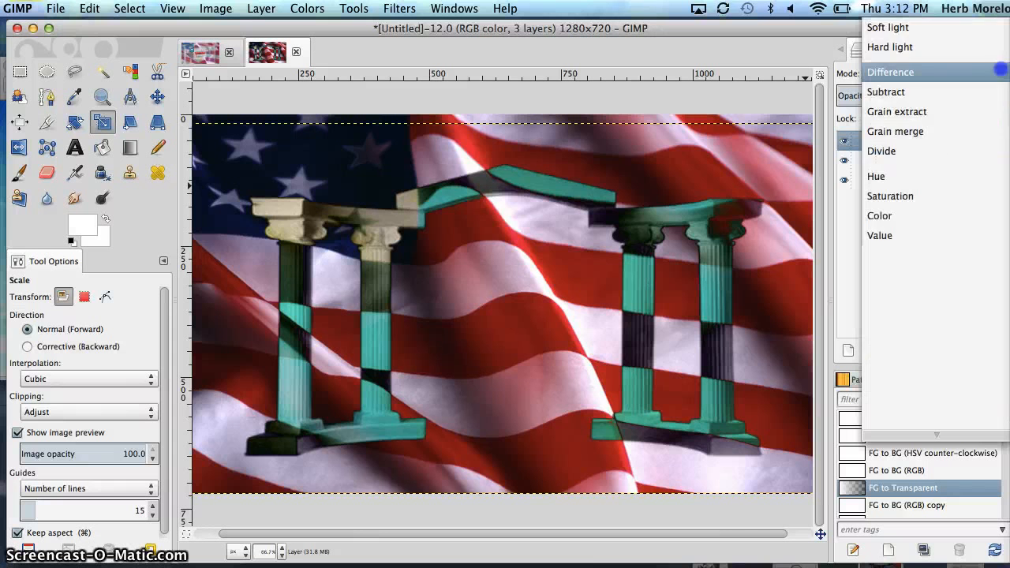
pyautogui.scroll(6, 1001, 71)
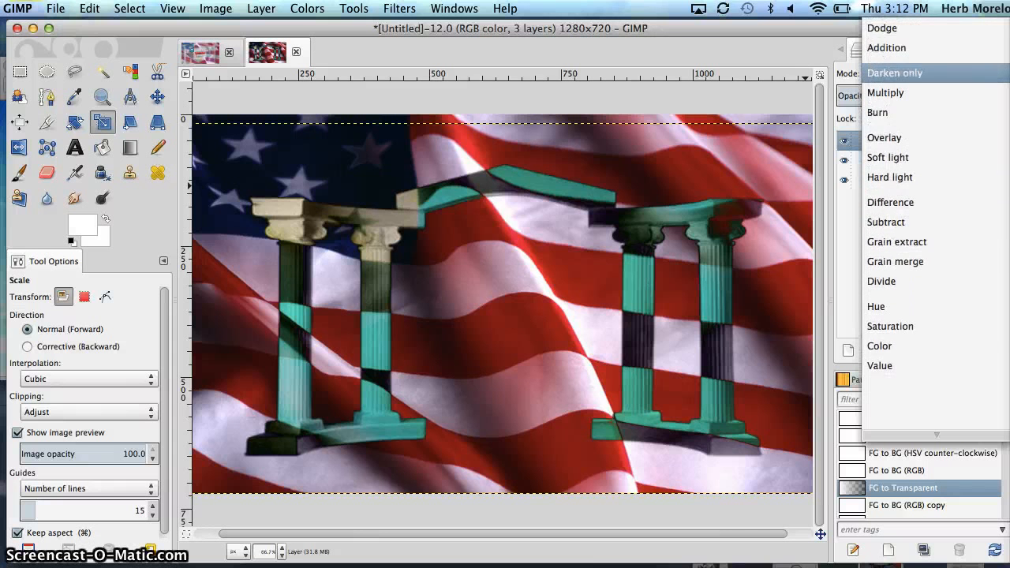
pyautogui.click(985, 74)
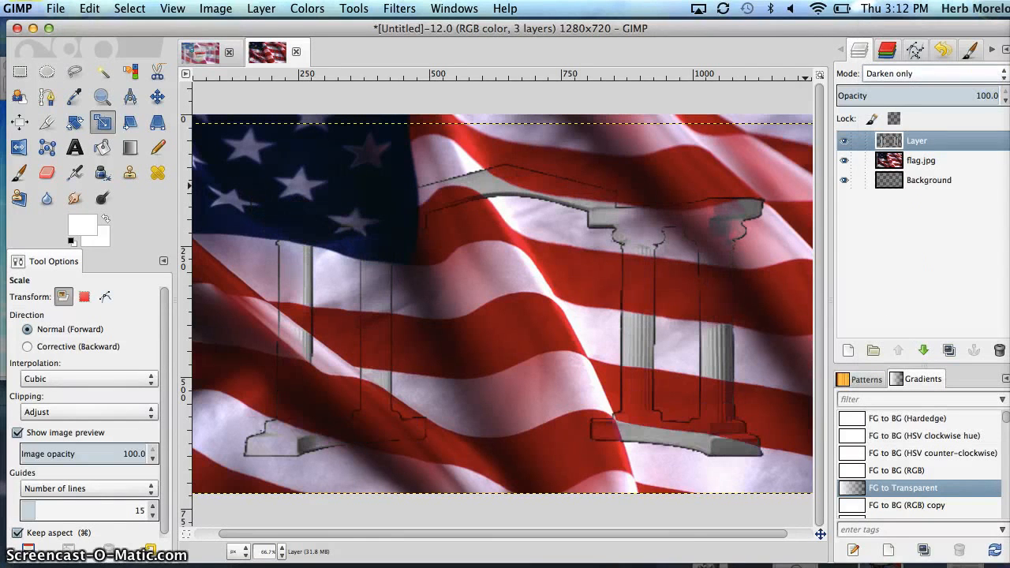
pyautogui.click(1001, 72)
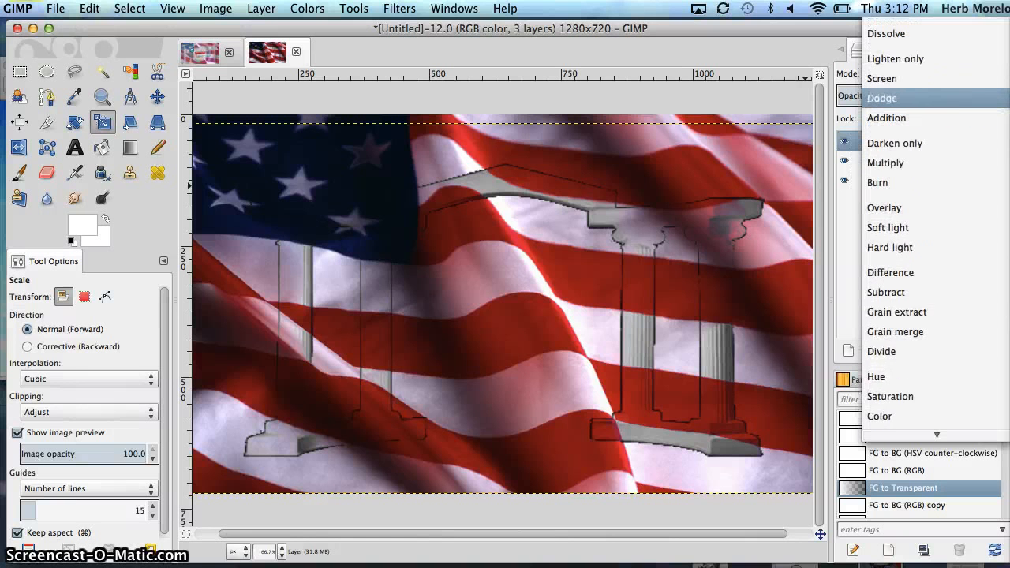
pyautogui.click(950, 55)
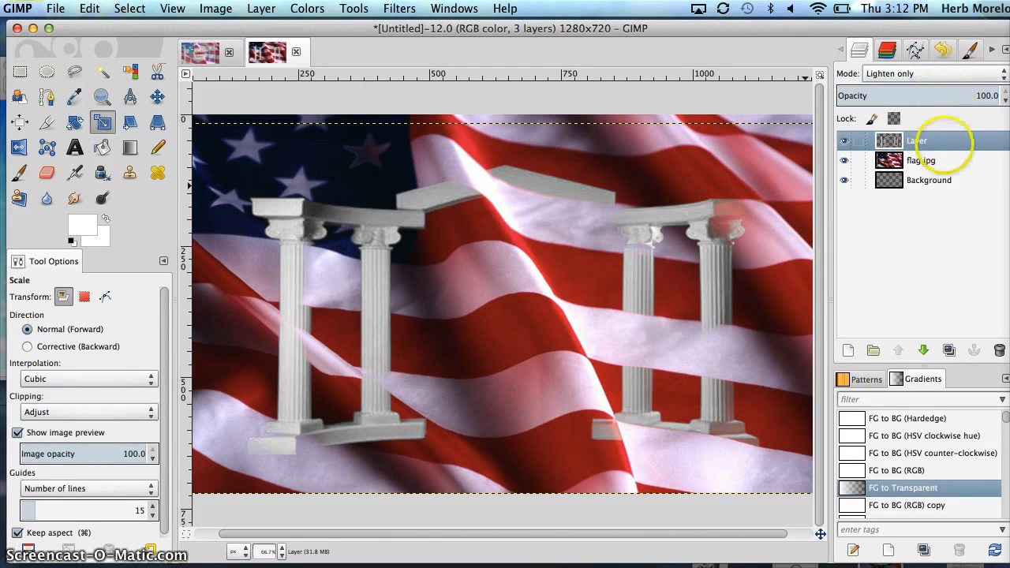
# - Lower the column layer's opacity to 70 and further to 50
pyautogui.click(982, 94)
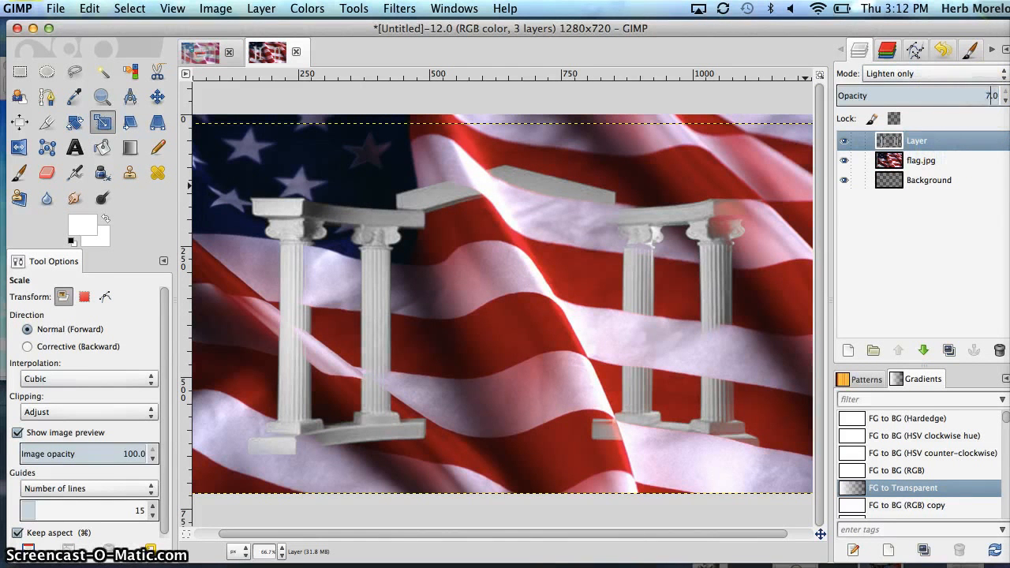
pyautogui.write('70.0')
pyautogui.press('Return')
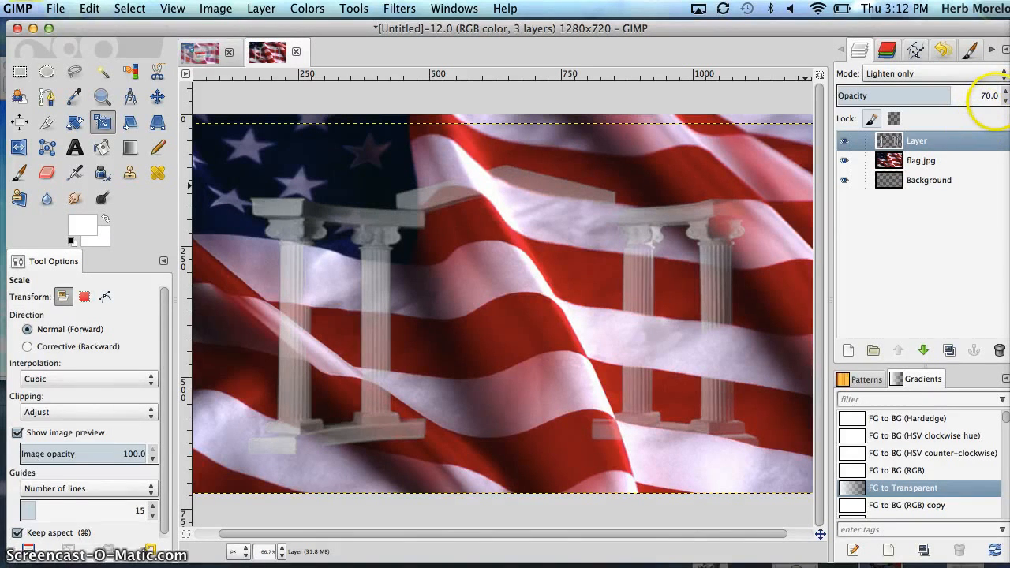
pyautogui.doubleClick(986, 96)
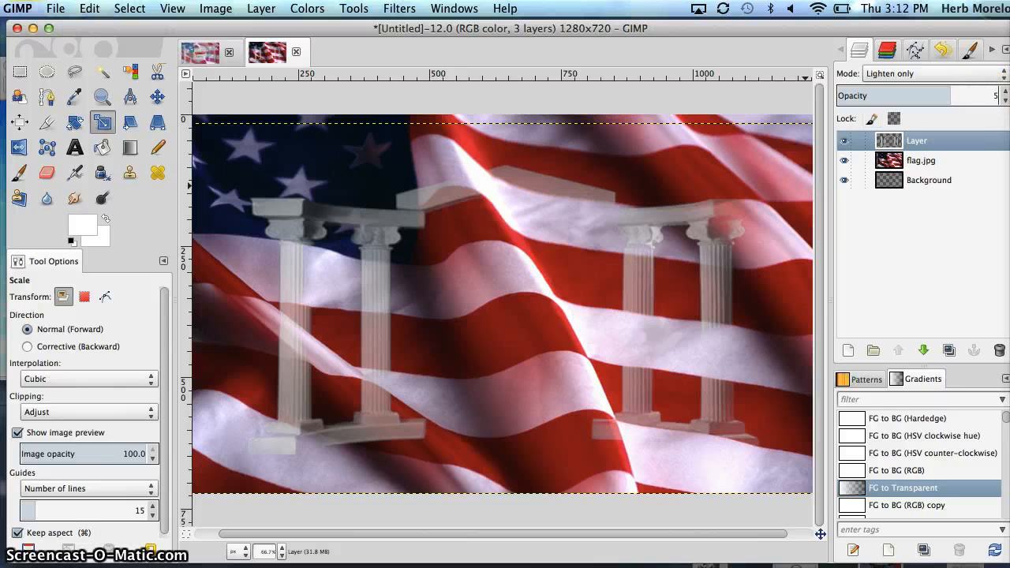
pyautogui.press('Return')
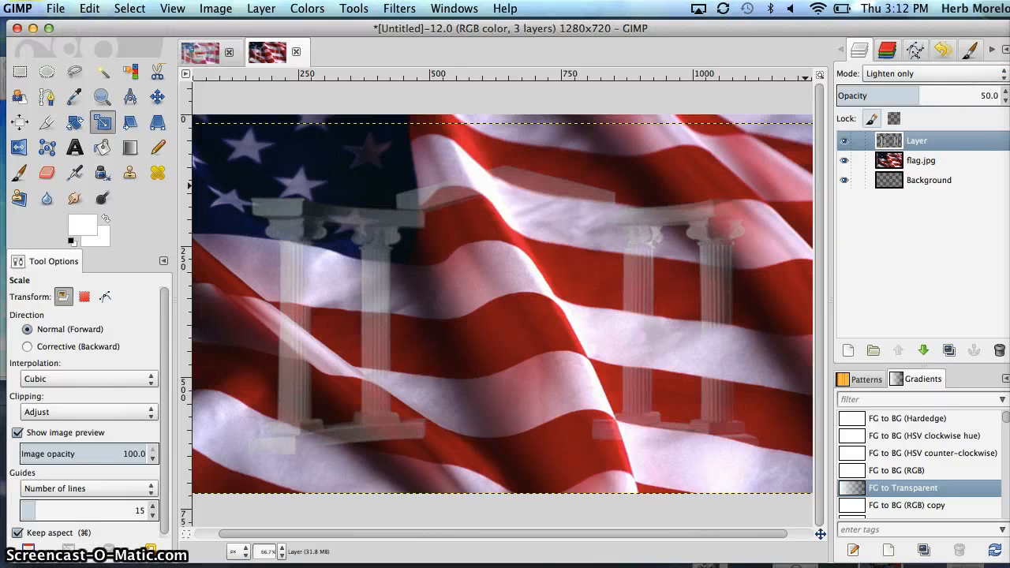
# - Recolor the flag.jpg layer with Curves on the Value channel, strongly raising the dark tones and lowering the light tones to about x 188, y 134
pyautogui.rightClick(917, 161)
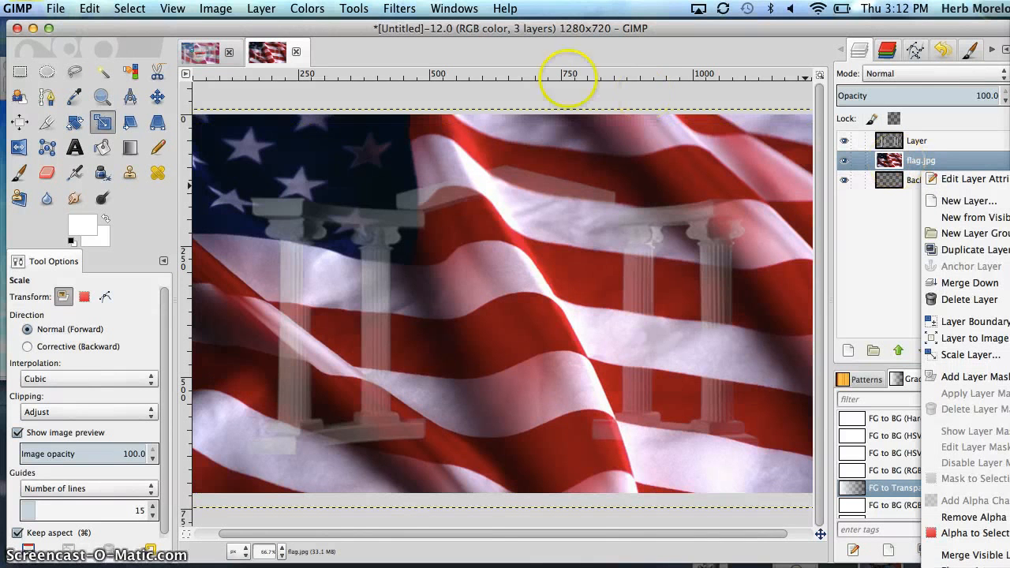
pyautogui.click(308, 10)
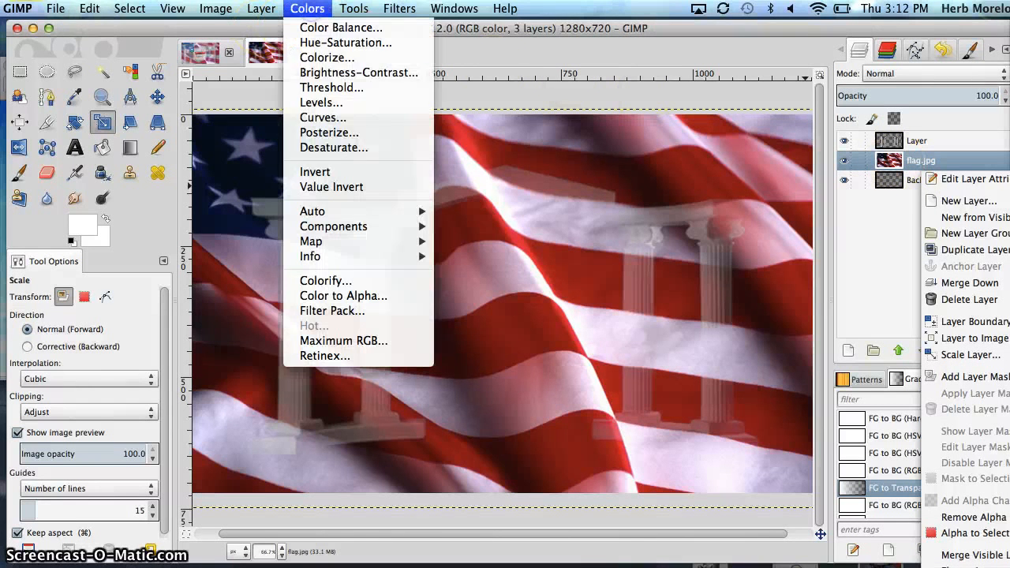
pyautogui.click(322, 117)
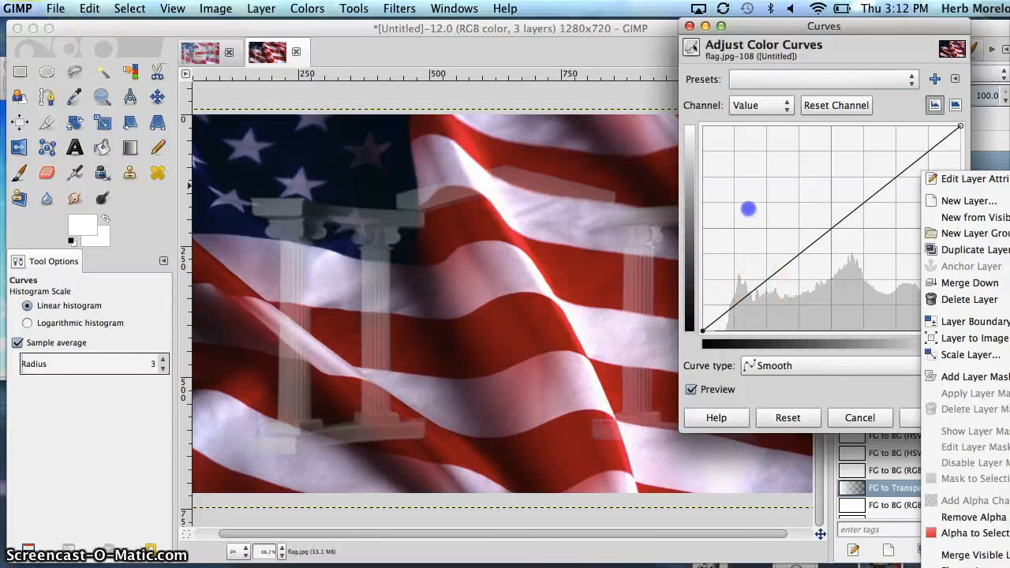
pyautogui.moveTo(780, 274); pyautogui.dragTo(749, 211)
pyautogui.moveTo(850, 160); pyautogui.dragTo(892, 224)
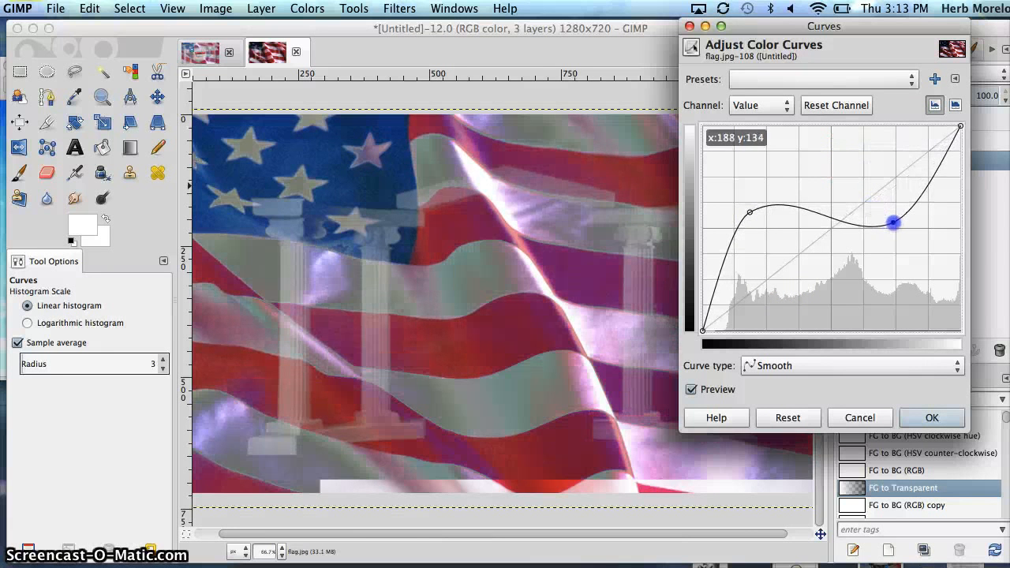
pyautogui.moveTo(747, 214); pyautogui.dragTo(746, 192)
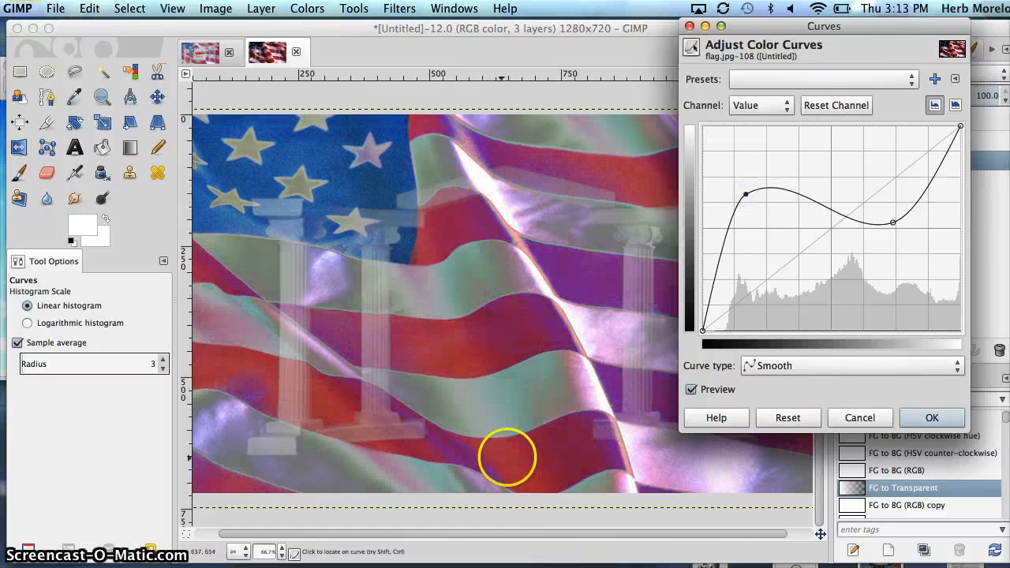
pyautogui.rightClick(431, 426)
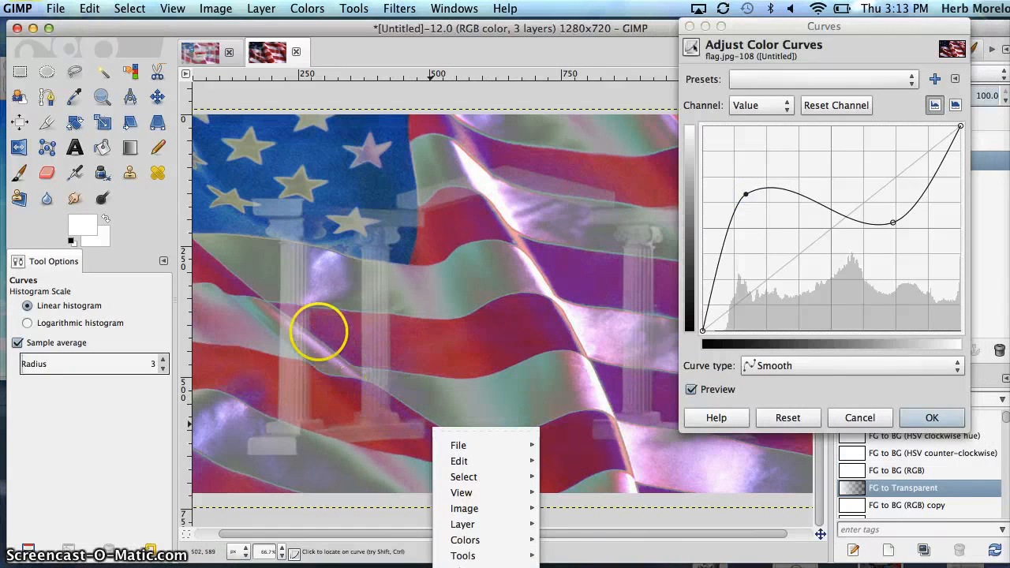
pyautogui.click(952, 420)
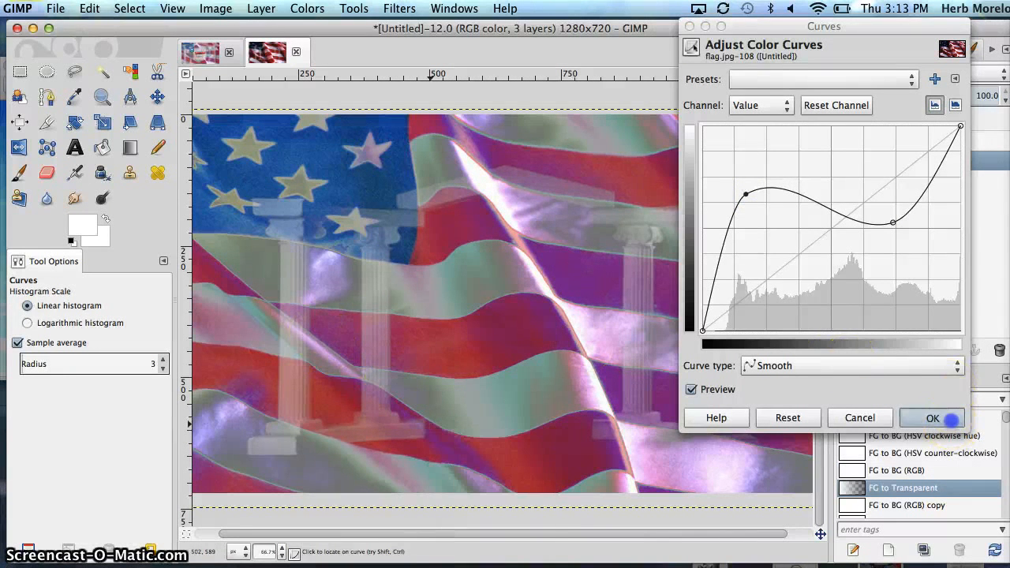
pyautogui.click(951, 420)
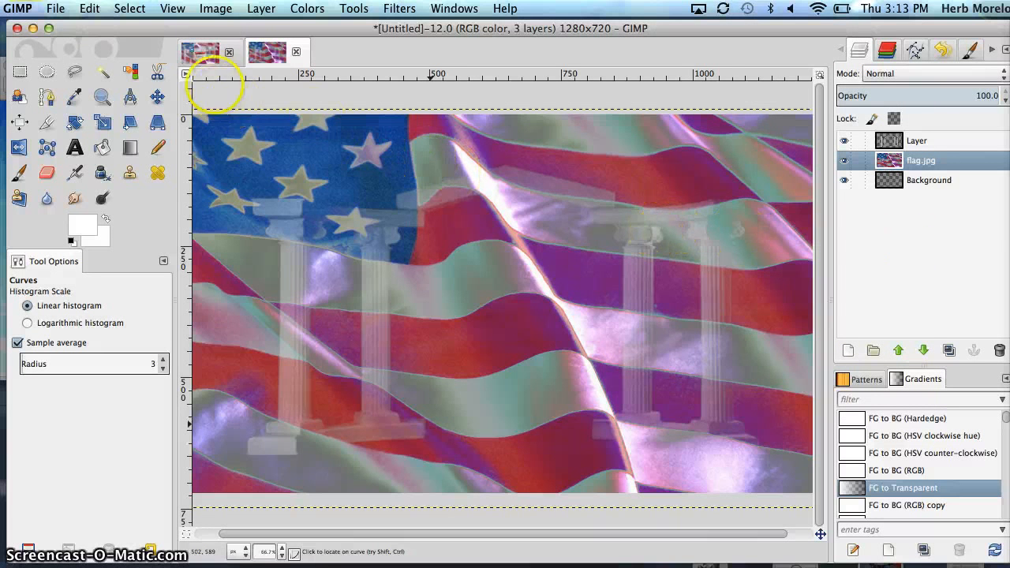
# - Compare the current composition with the finished election background display image
pyautogui.click(207, 54)
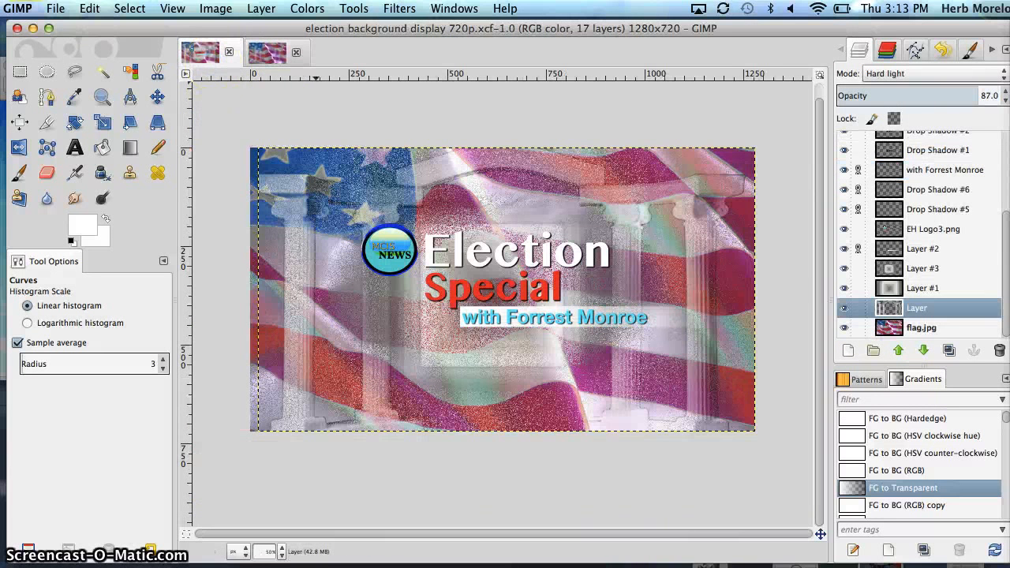
pyautogui.click(267, 54)
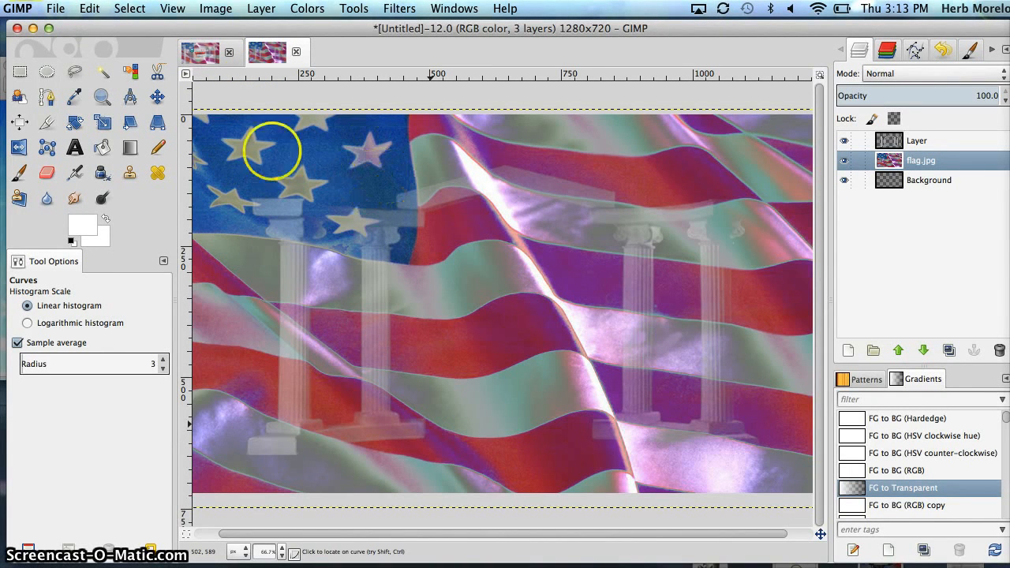
pyautogui.click(201, 52)
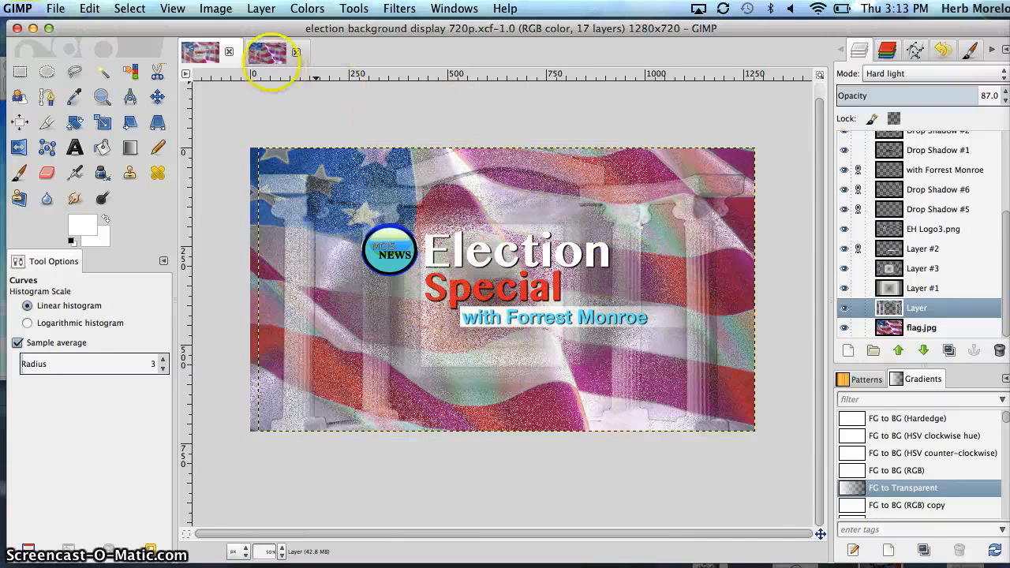
pyautogui.click(267, 52)
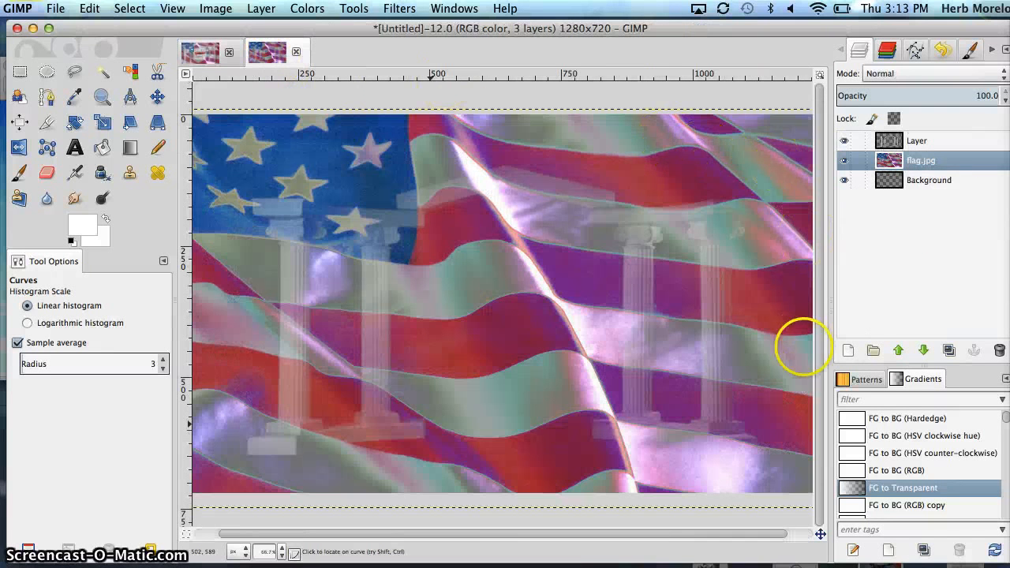
# - Create a 1280 × 720 px transparent layer named "gradient effect" above the flag layer
pyautogui.click(847, 350)
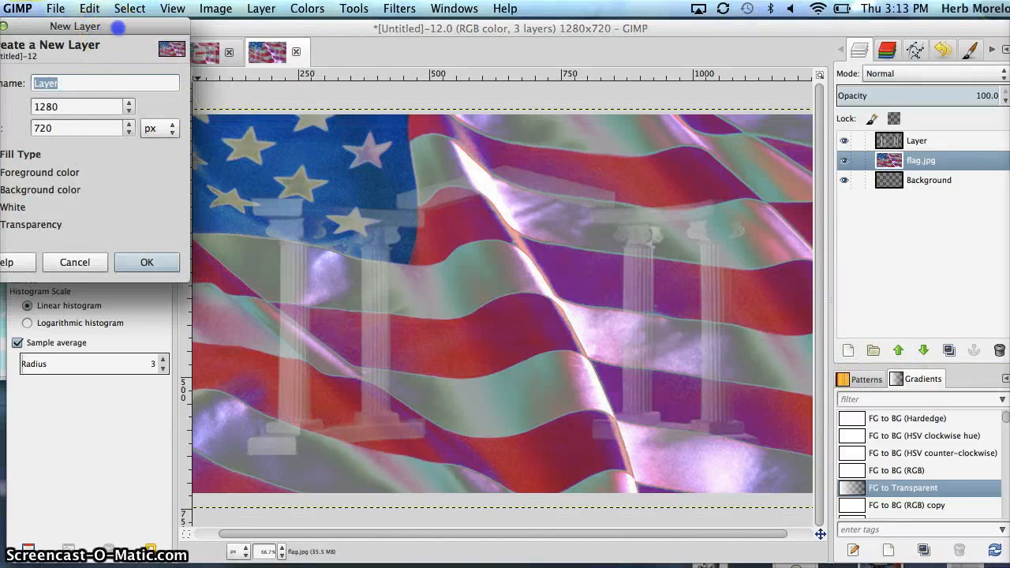
pyautogui.moveTo(117, 28); pyautogui.dragTo(267, 61)
pyautogui.click(241, 116)
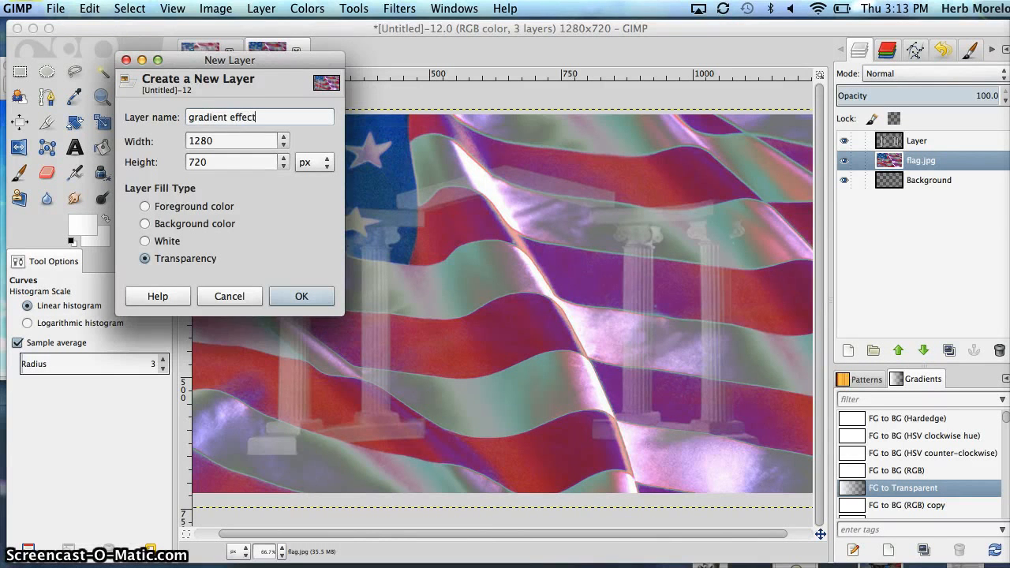
pyautogui.write('gradient effect')
pyautogui.press('Return')
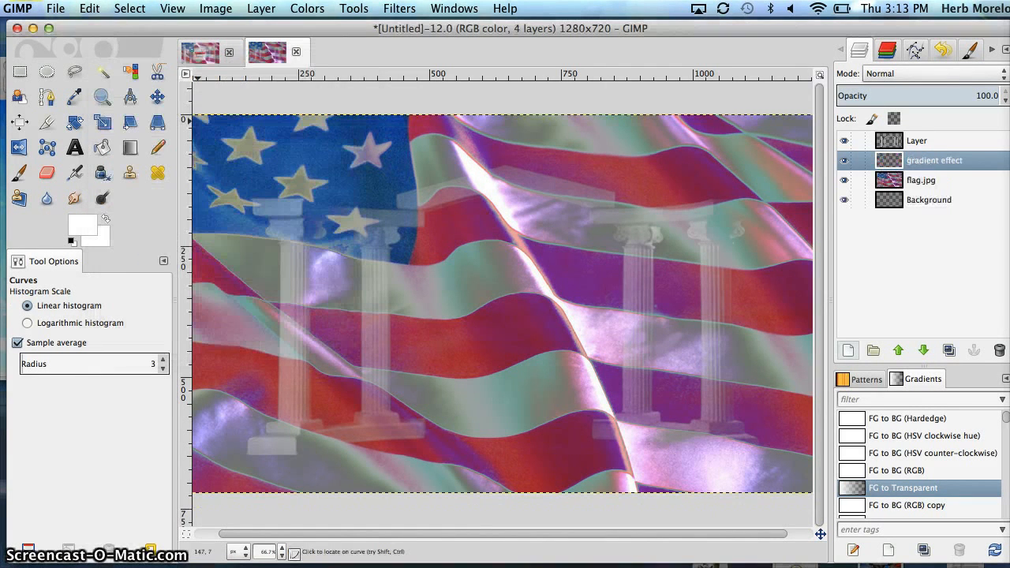
# - Move the gradient effect layer above the column layer and select a central rectangle of about 701 × 413 px
pyautogui.click(75, 172)
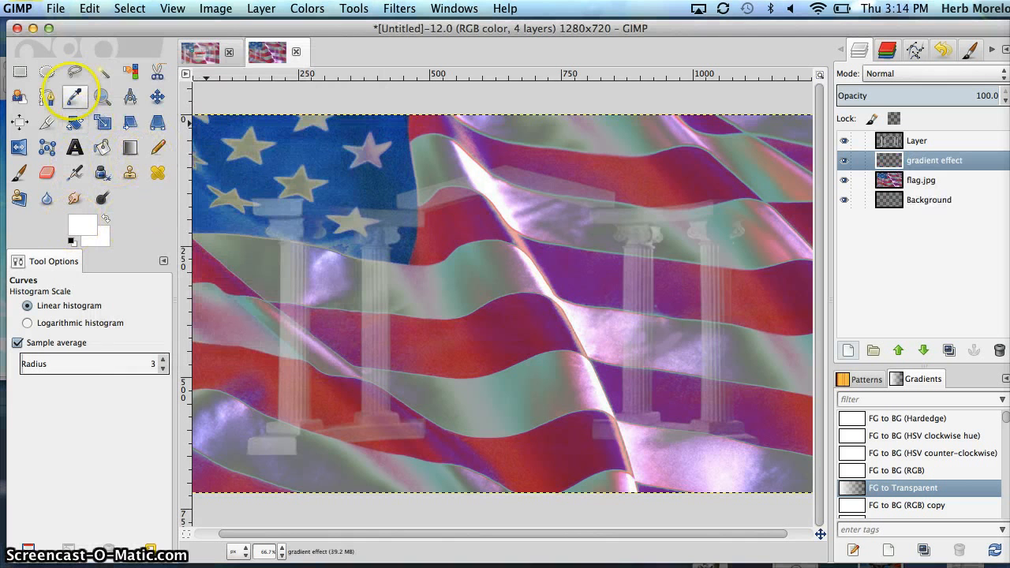
pyautogui.click(20, 72)
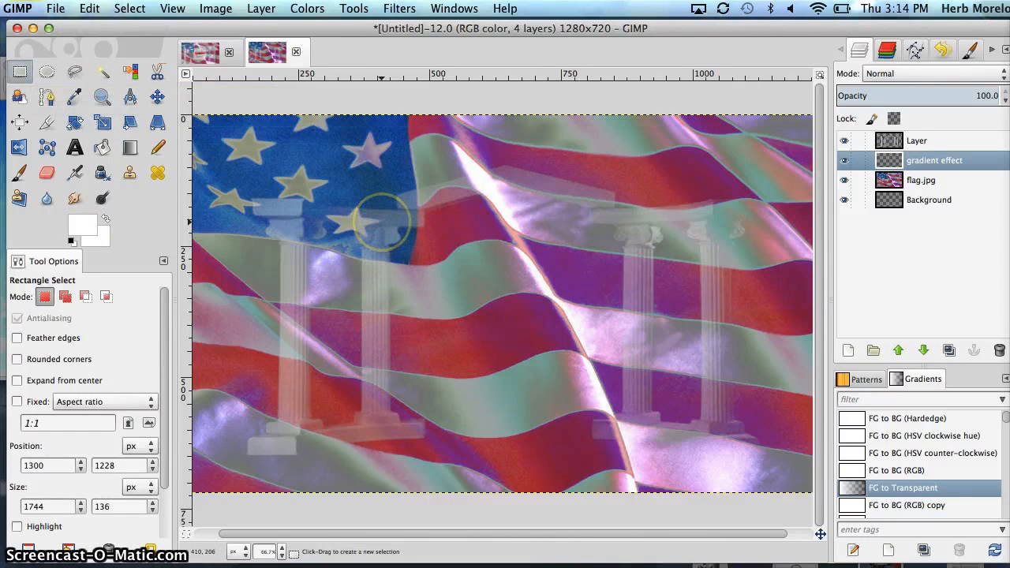
pyautogui.click(935, 160)
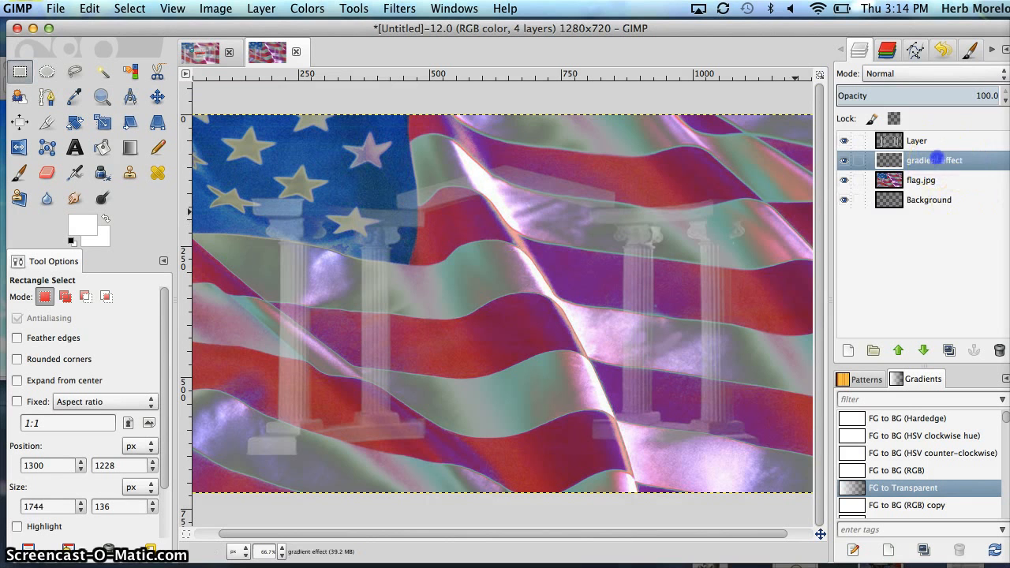
pyautogui.moveTo(933, 140); pyautogui.dragTo(934, 140)
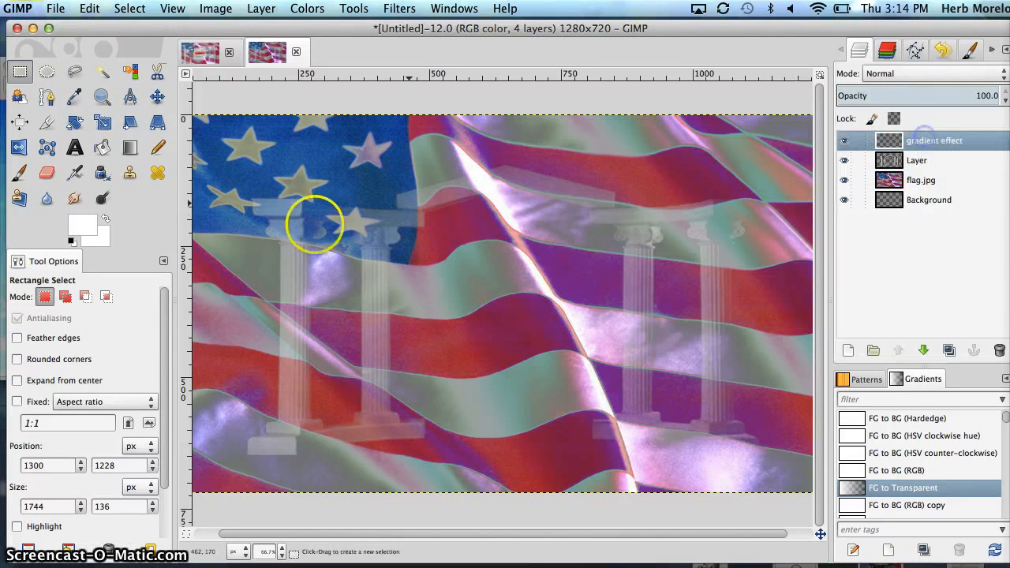
pyautogui.moveTo(392, 221); pyautogui.dragTo(706, 414)
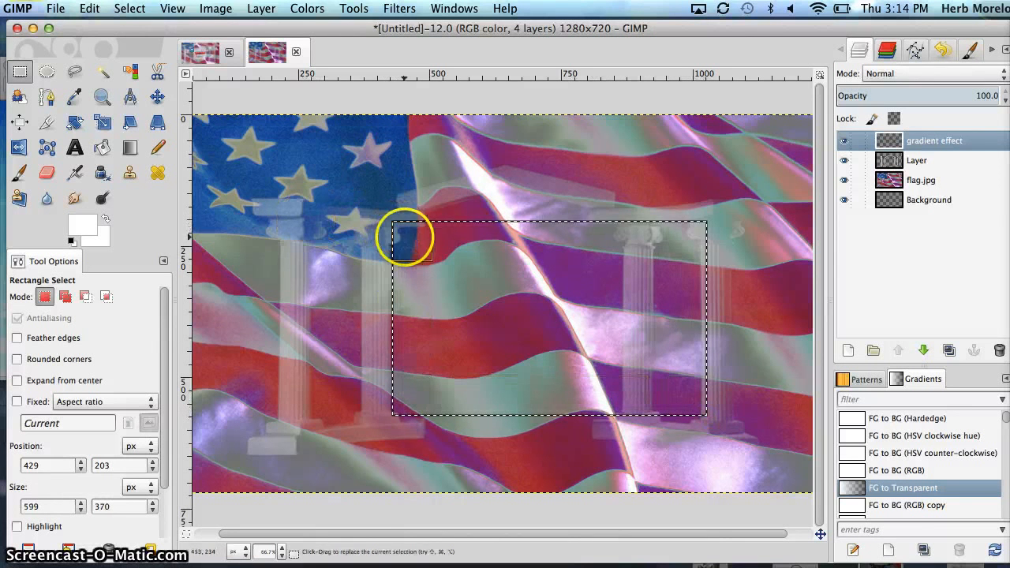
pyautogui.moveTo(393, 229); pyautogui.dragTo(340, 208)
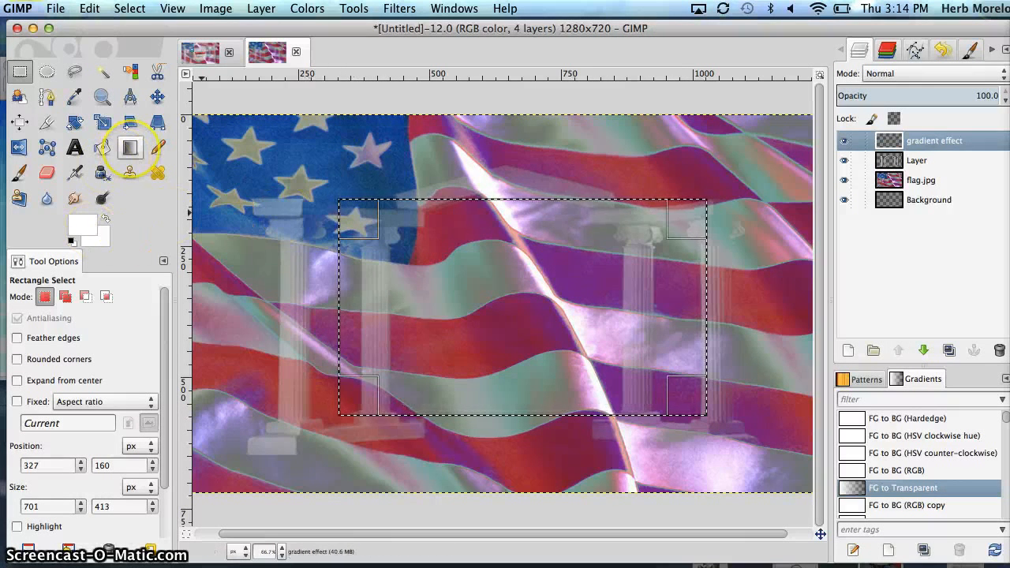
# - Fill the central selection on the gradient effect layer with a white FG to Transparent Blend gradient using the Square shape, starting from its centre
pyautogui.click(131, 148)
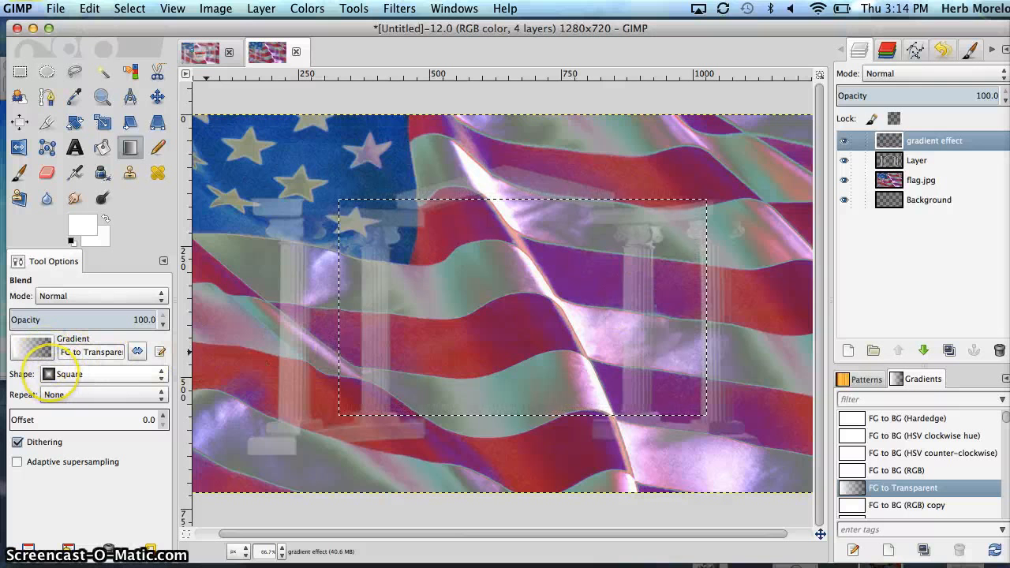
pyautogui.click(75, 374)
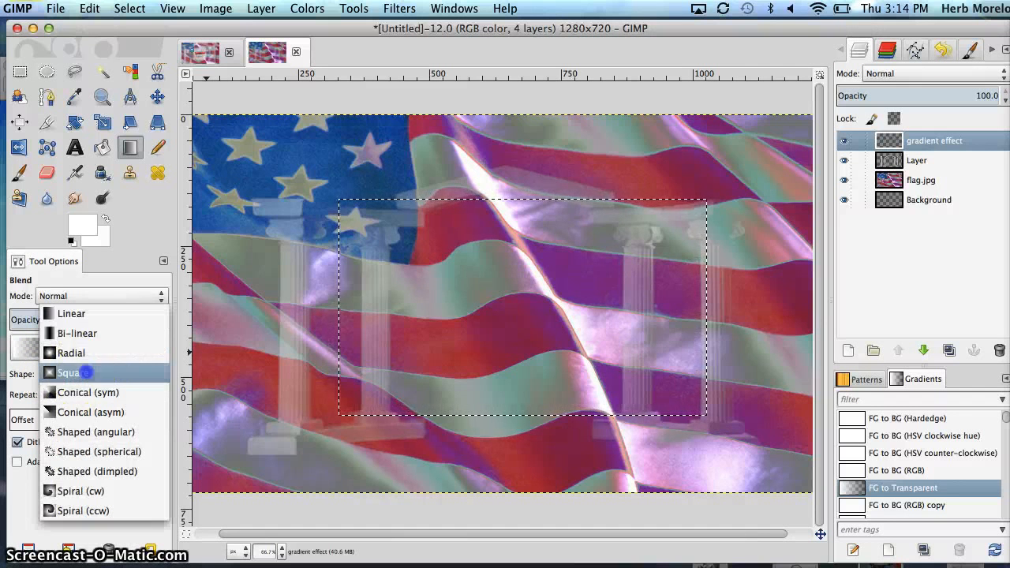
pyautogui.click(85, 314)
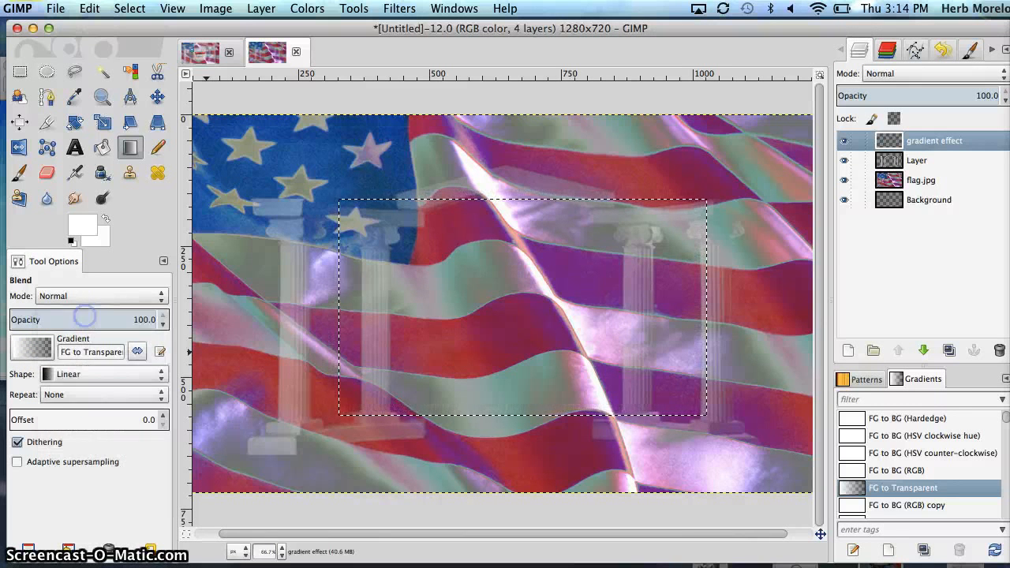
pyautogui.click(86, 374)
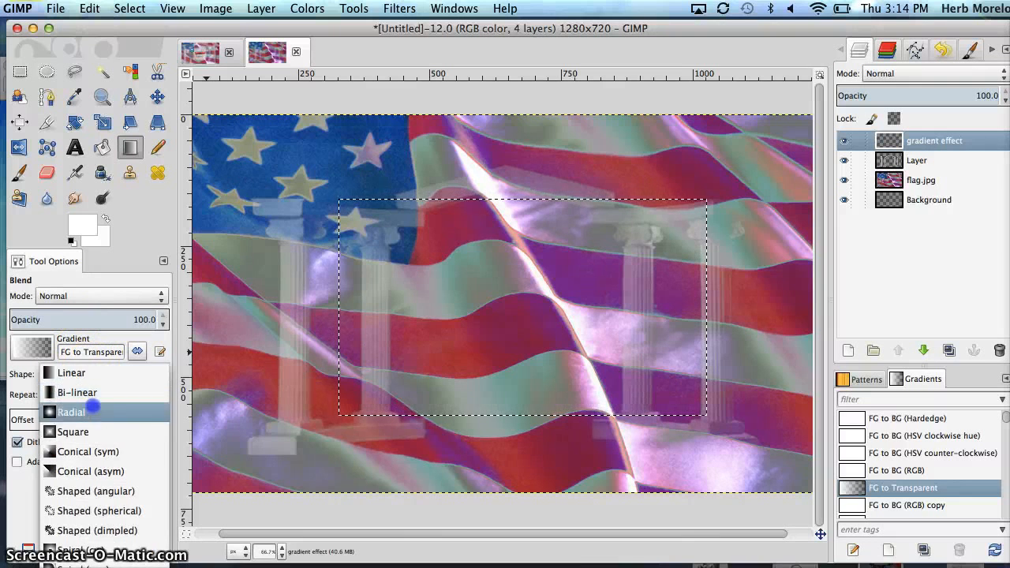
pyautogui.click(92, 428)
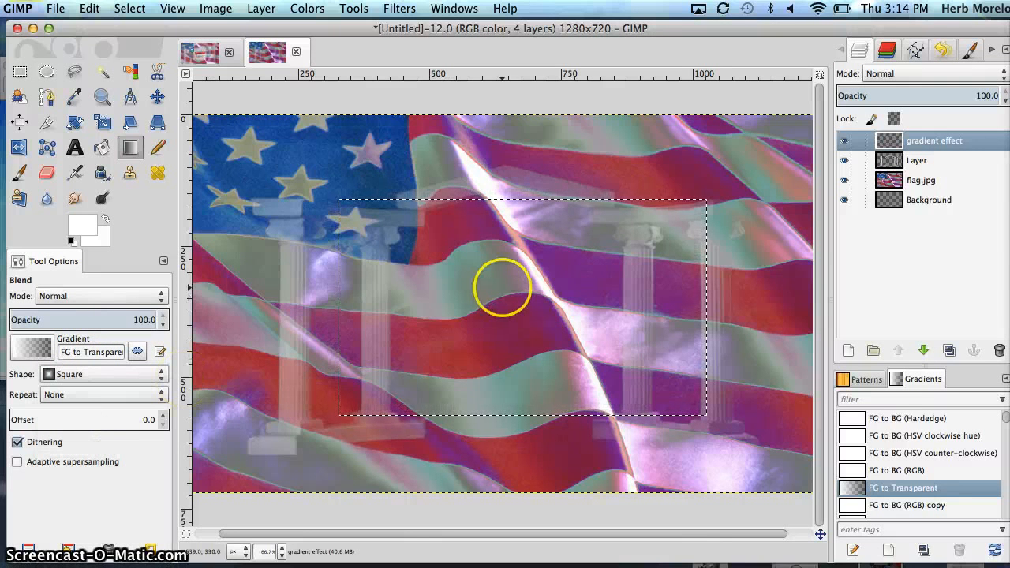
pyautogui.moveTo(500, 299); pyautogui.dragTo(521, 293)
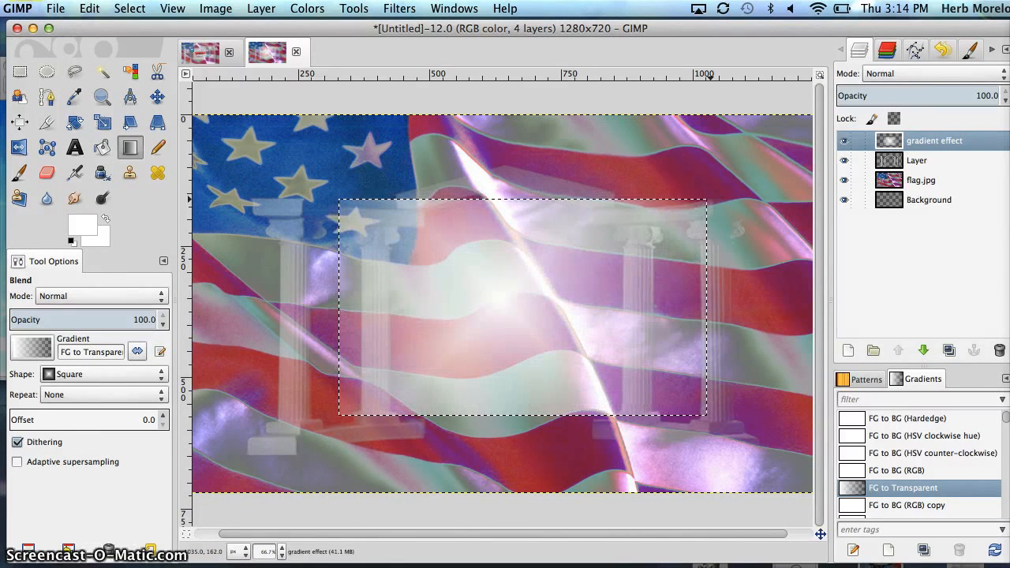
pyautogui.click(518, 281)
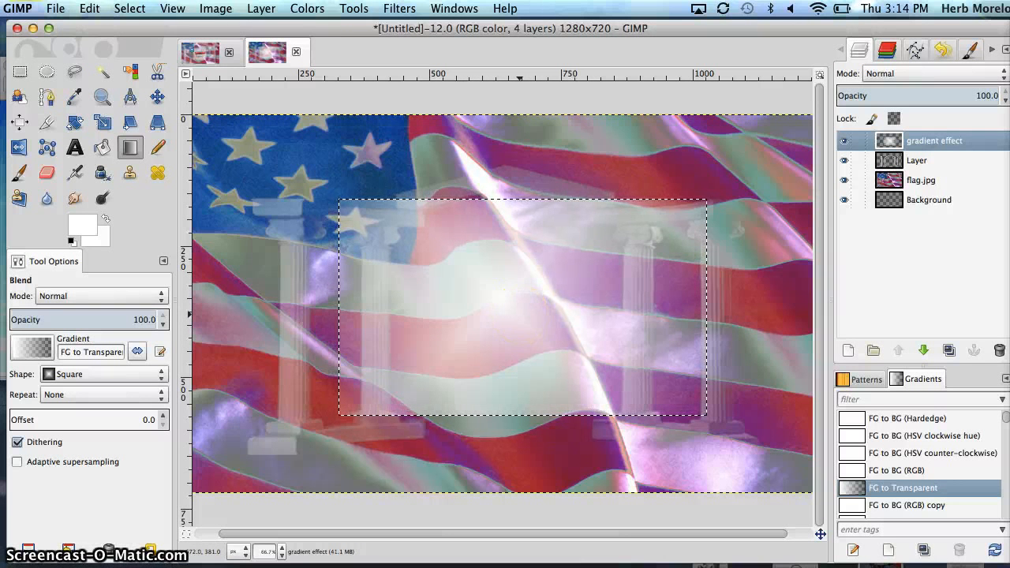
# - Hide and reshow the column layer to check the gradient against it, and clear the rectangular selection
pyautogui.click(844, 160)
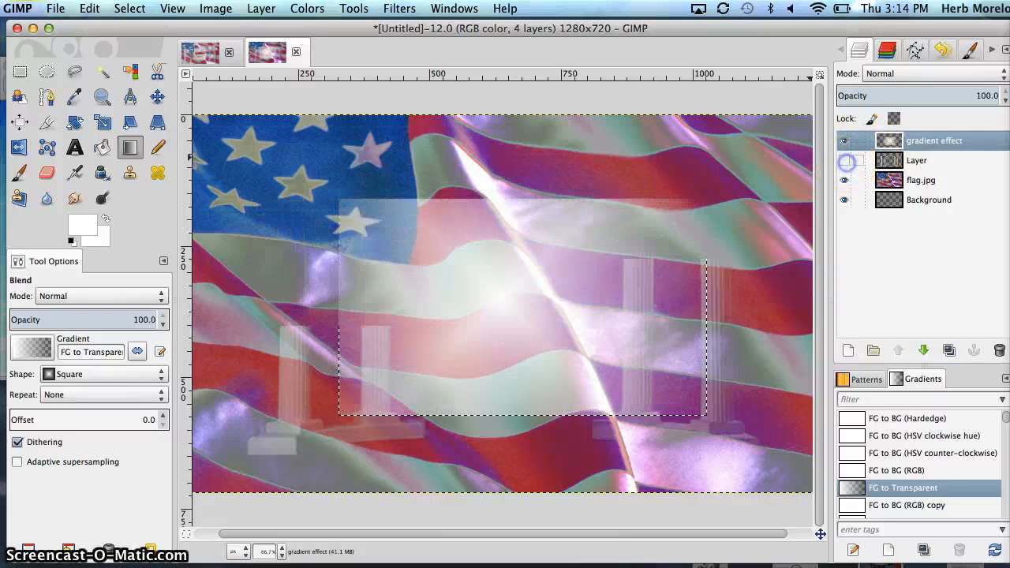
pyautogui.click(843, 160)
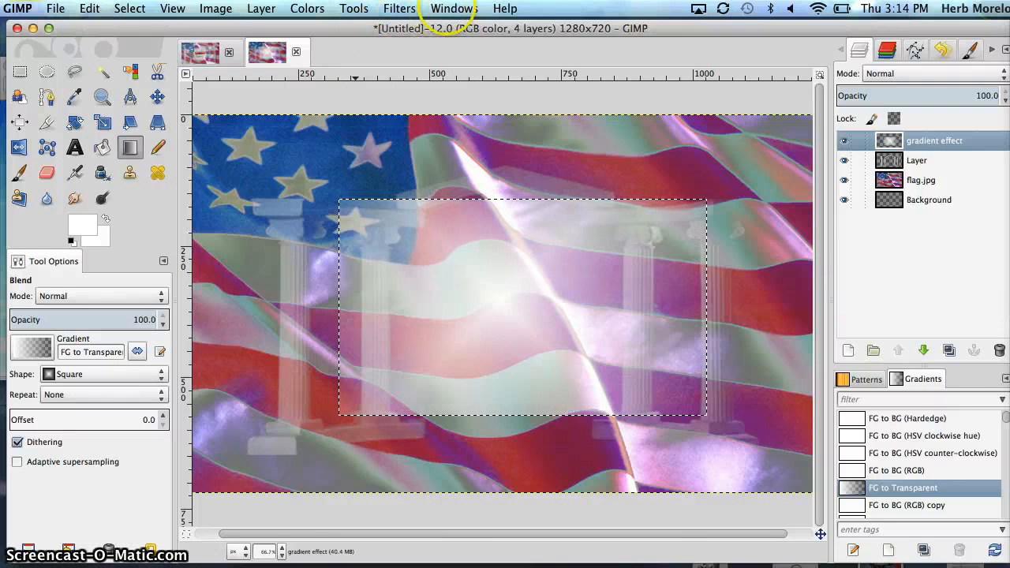
pyautogui.click(130, 9)
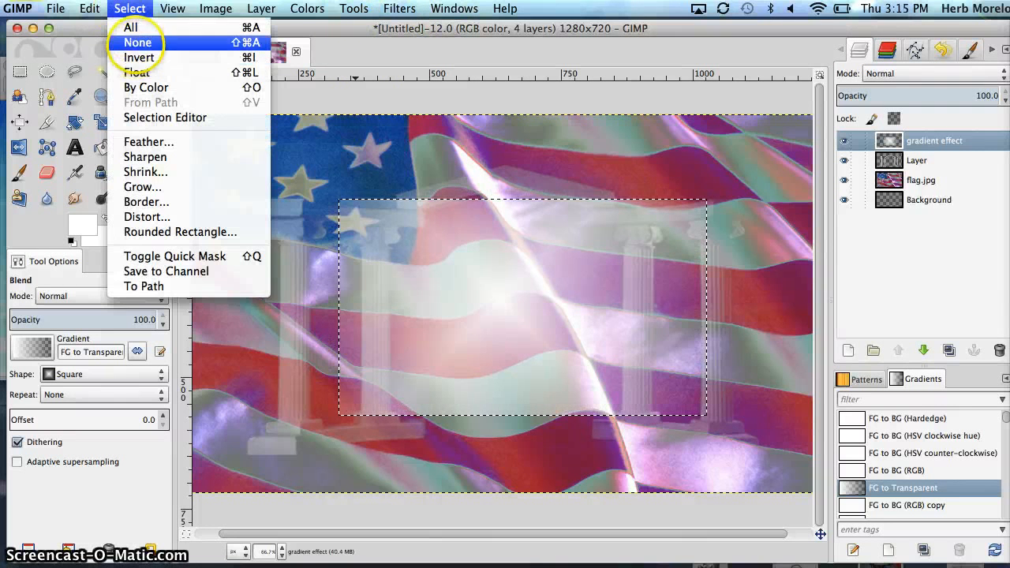
pyautogui.click(136, 42)
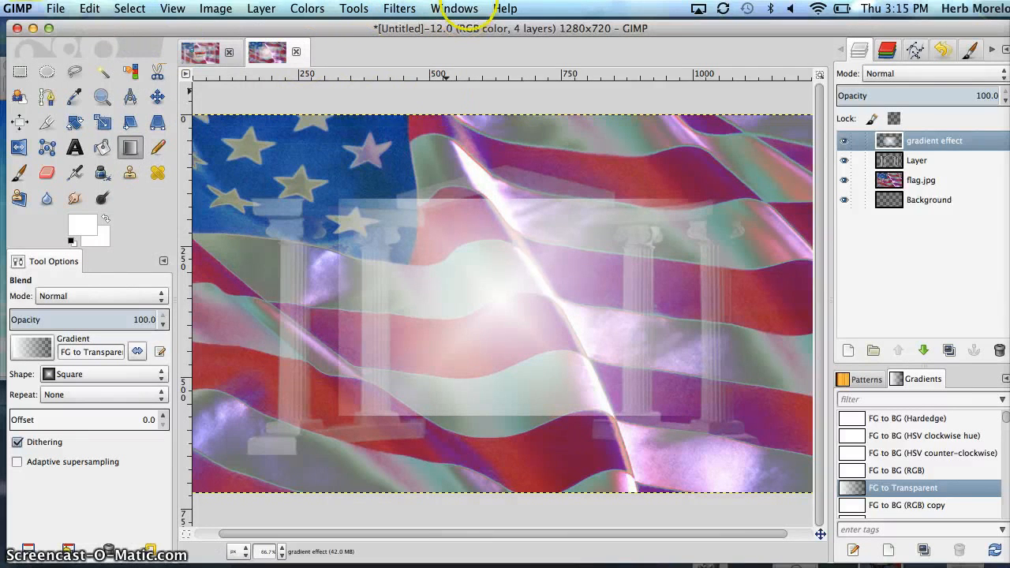
# - Apply a Gaussian Blur with a horizontal radius of 100 px to the gradient effect layer
pyautogui.click(399, 8)
pyautogui.moveTo(418, 125)
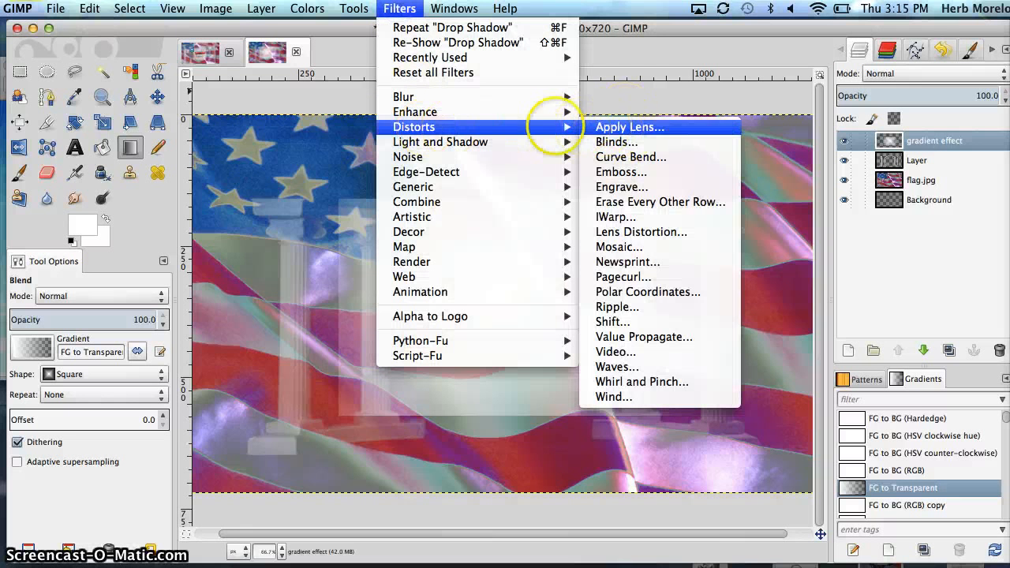
pyautogui.moveTo(525, 111)
pyautogui.moveTo(541, 94)
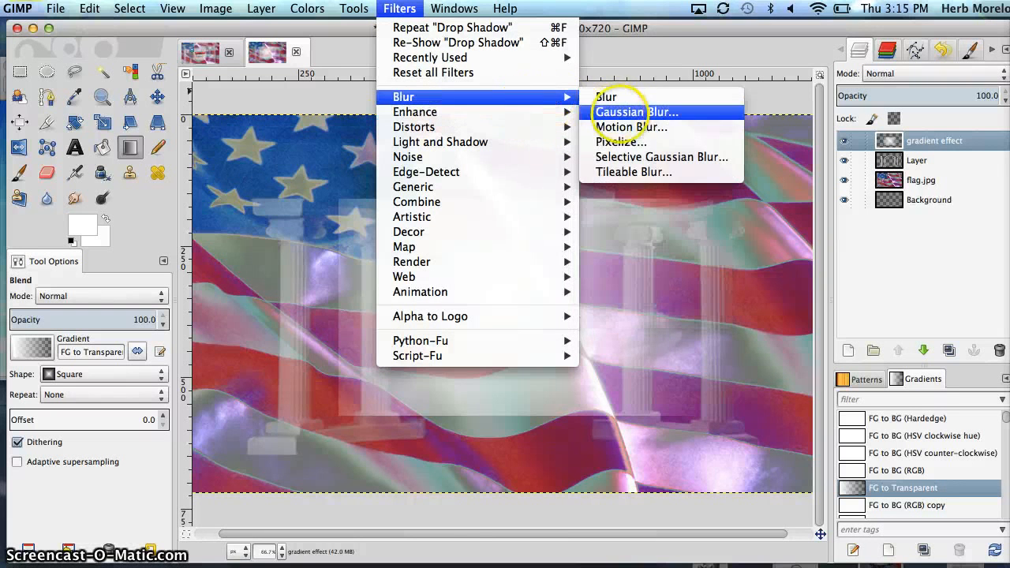
pyautogui.click(623, 112)
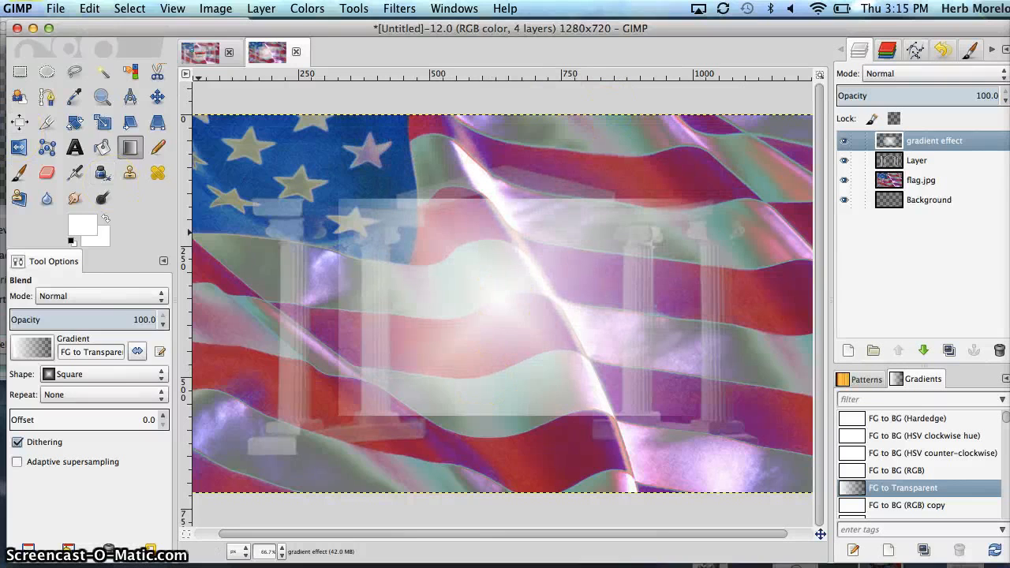
pyautogui.moveTo(50, 22); pyautogui.dragTo(288, 37)
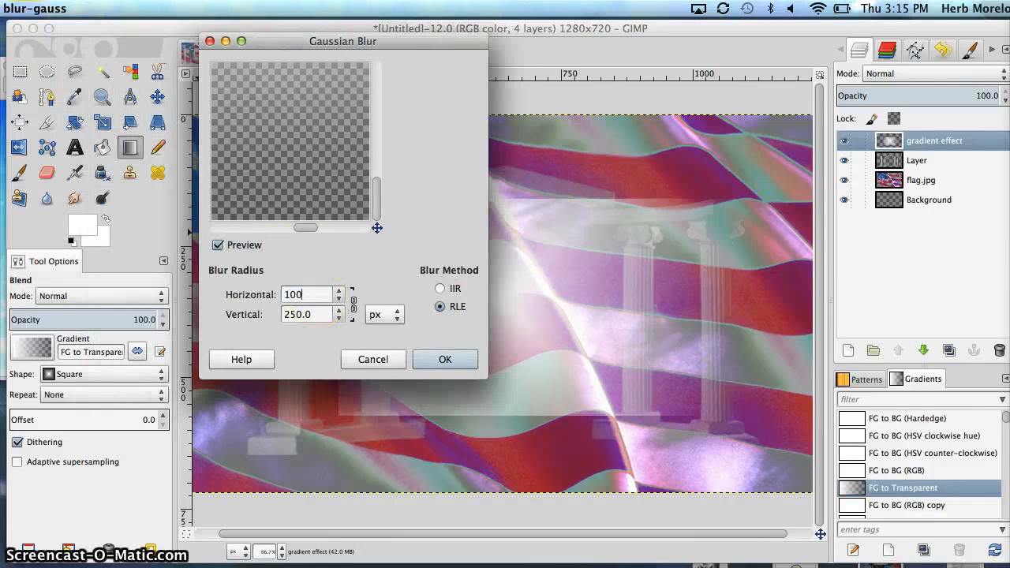
pyautogui.press('Tab')
pyautogui.click(446, 357)
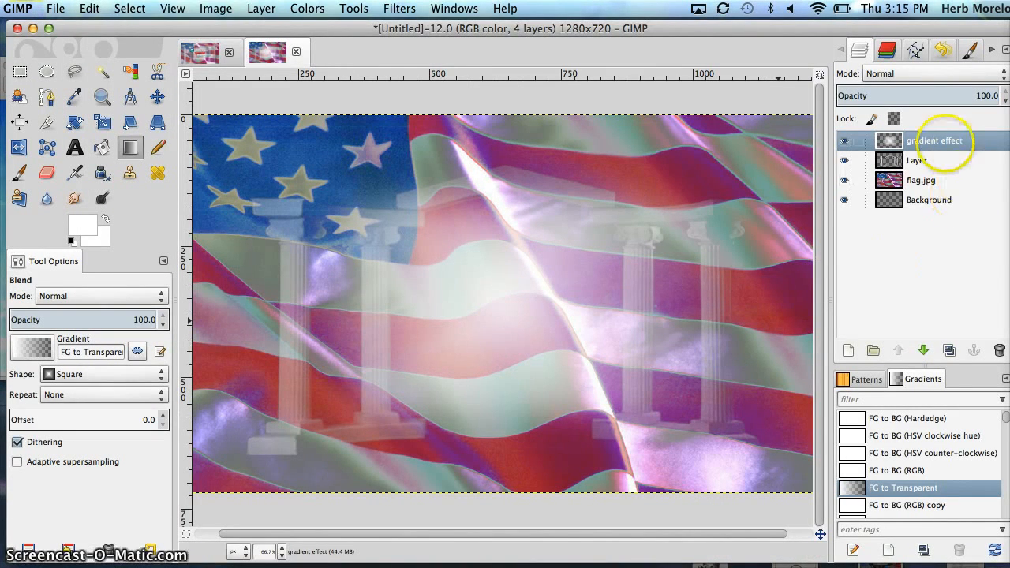
# - Duplicate the gradient effect layer and compare the composition with the finished election background display image
pyautogui.click(944, 140)
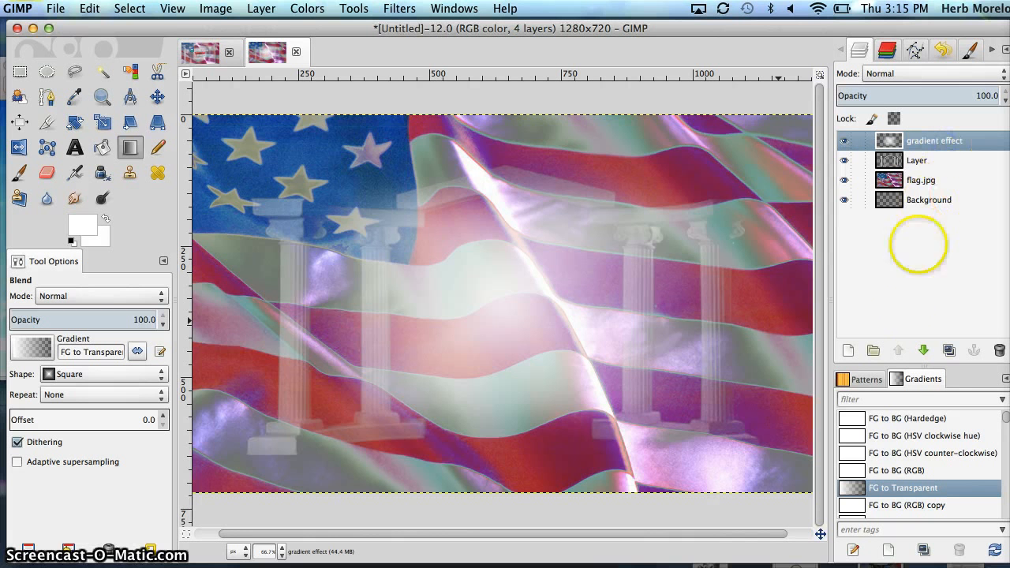
pyautogui.click(949, 350)
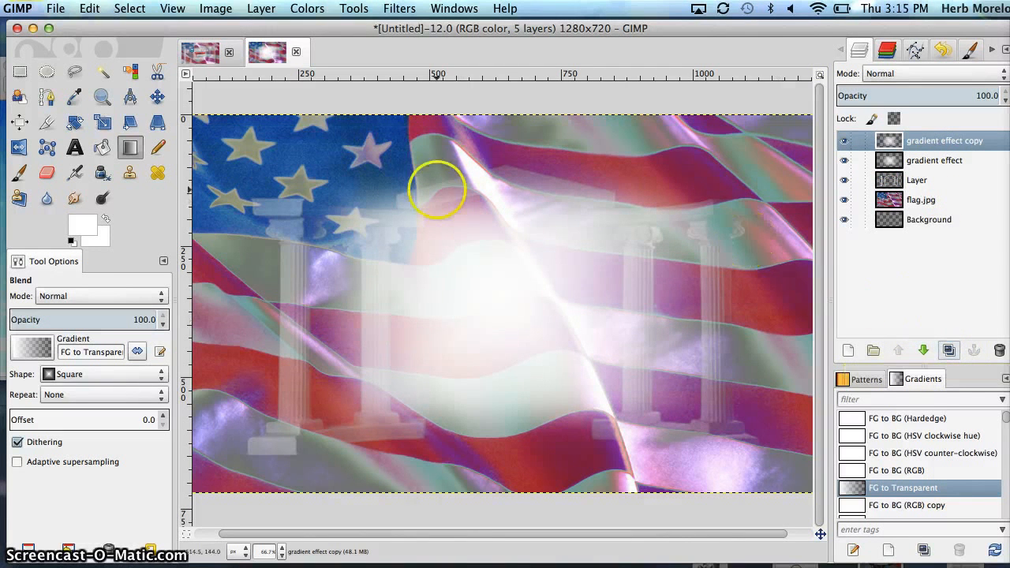
pyautogui.click(199, 52)
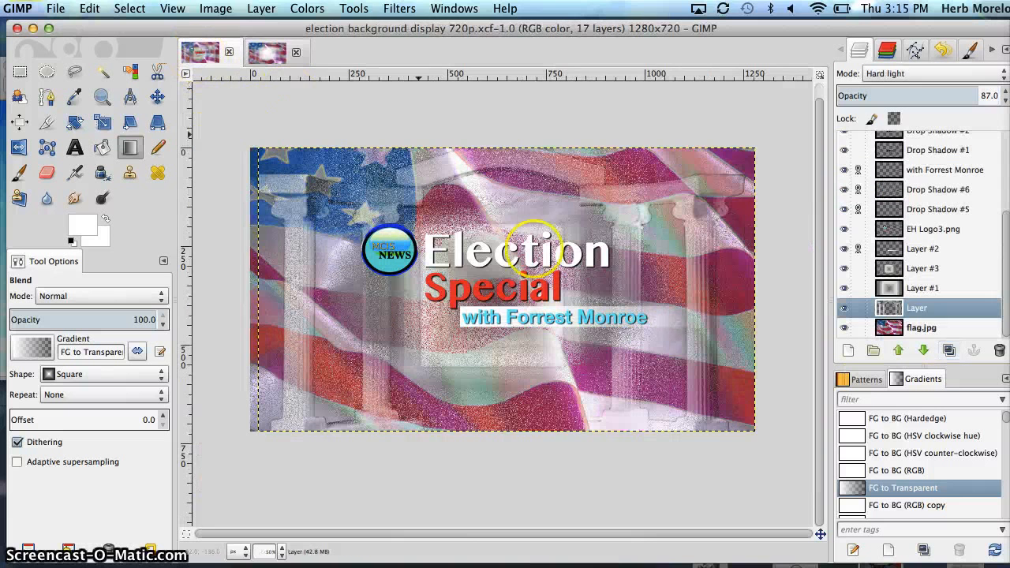
pyautogui.click(266, 52)
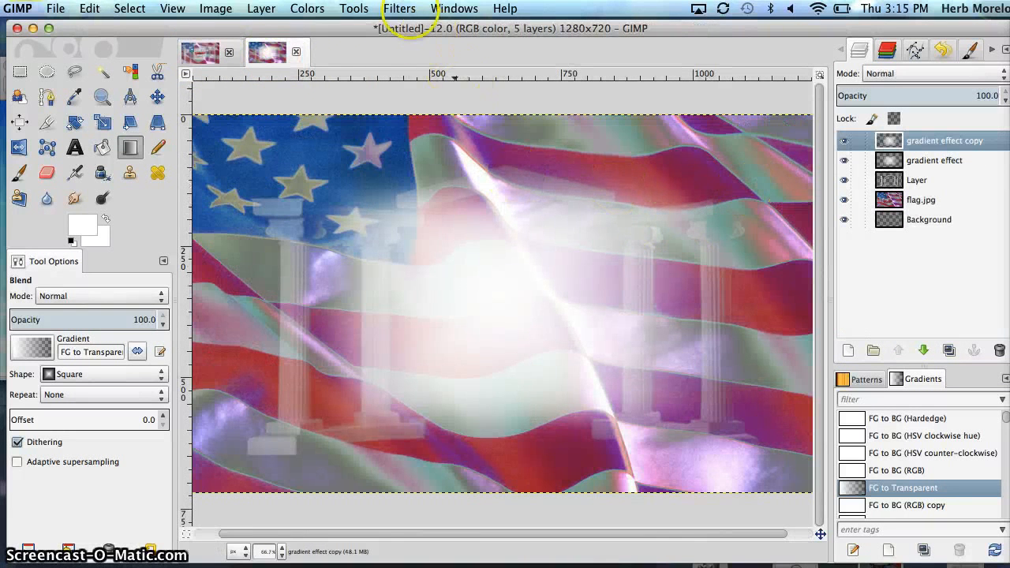
pyautogui.click(400, 9)
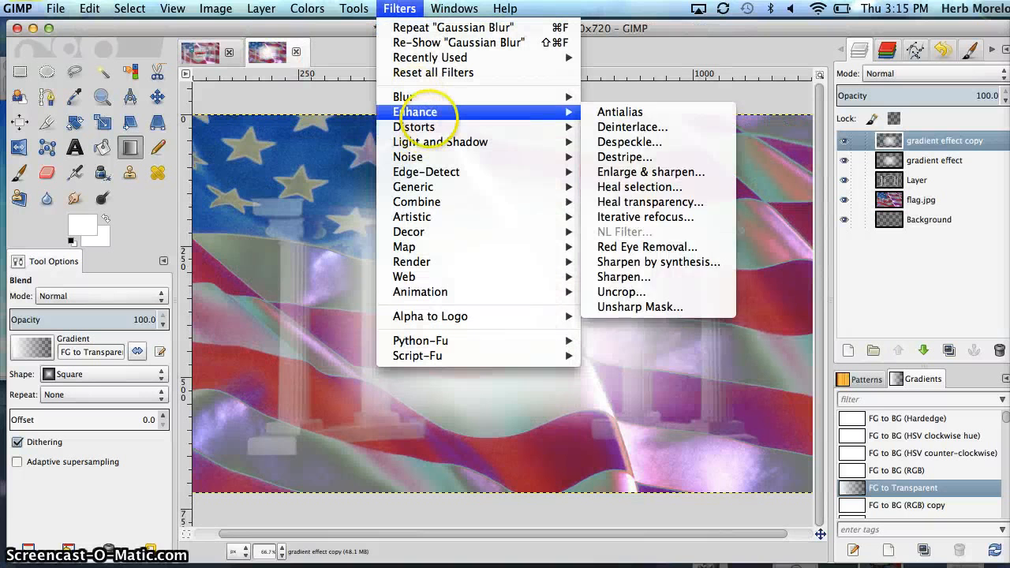
pyautogui.moveTo(415, 123)
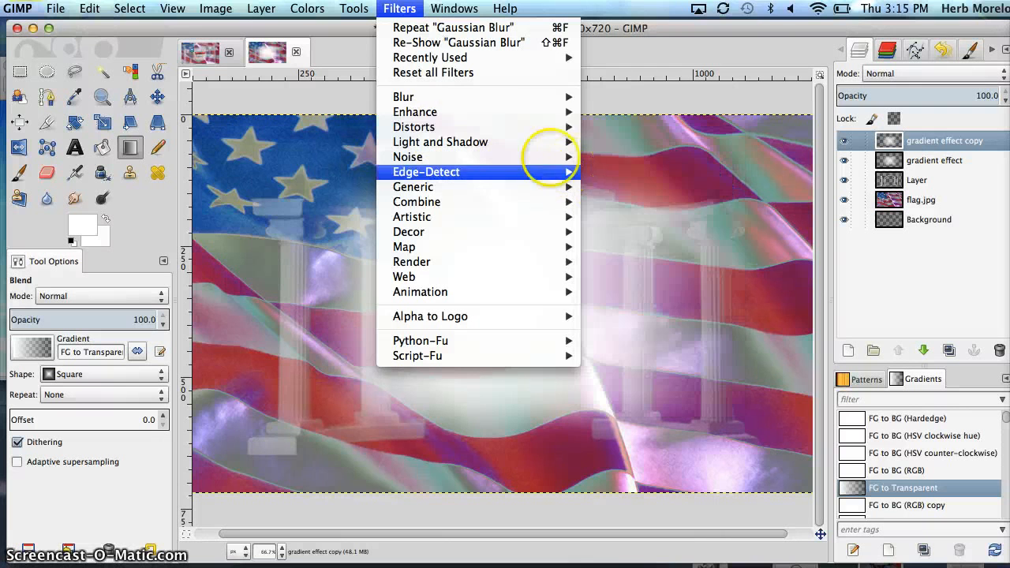
pyautogui.moveTo(550, 111)
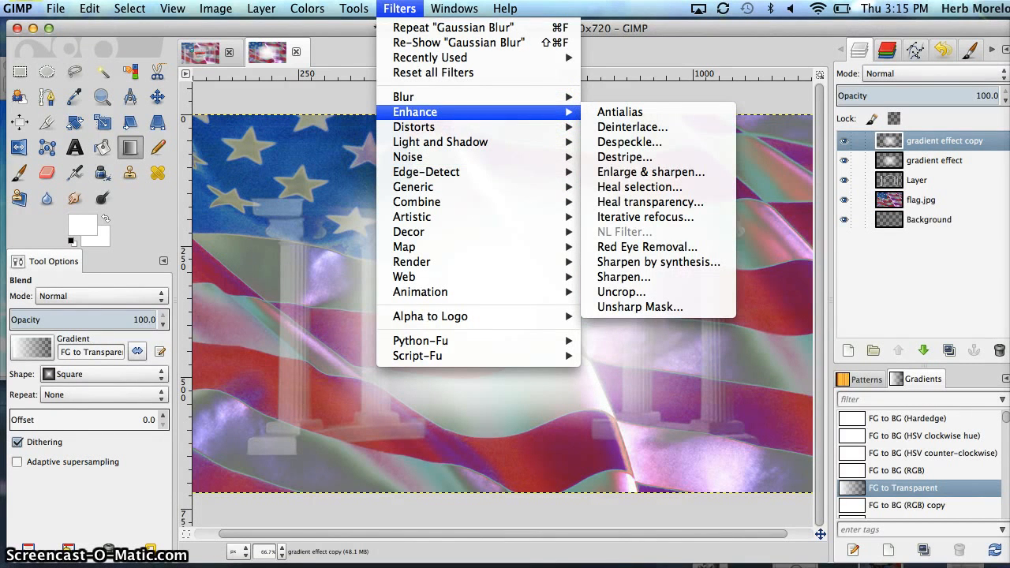
pyautogui.click(326, 95)
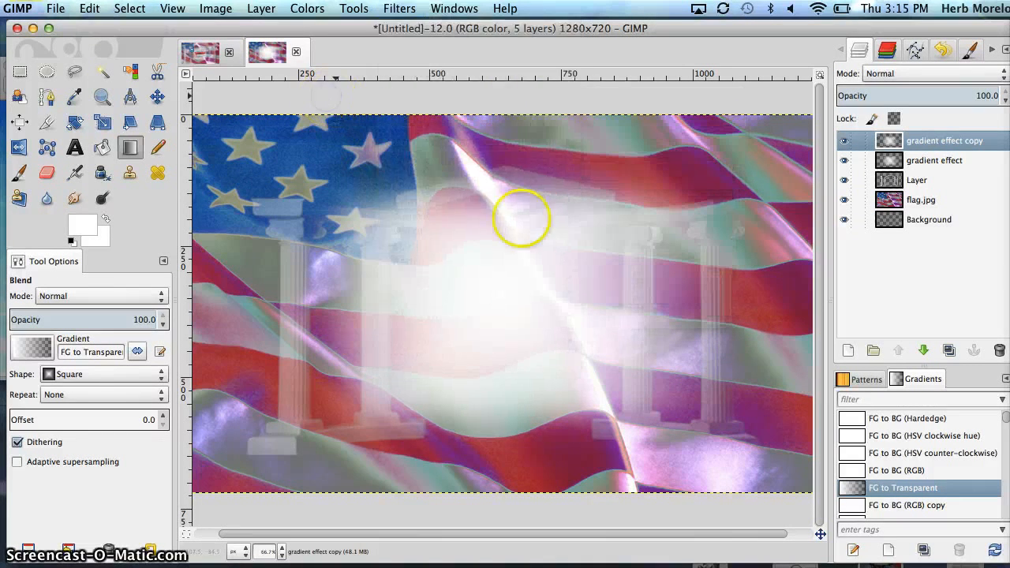
# - Set the opacity of the gradient effect copy layer to 75 and check the composition against the finished election background display
pyautogui.rightClick(941, 141)
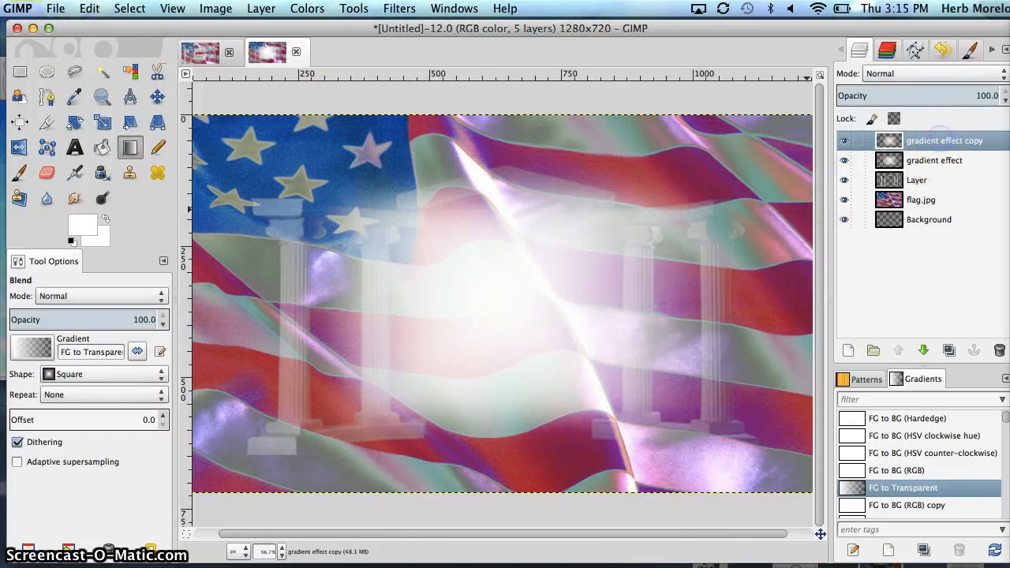
pyautogui.write('75')
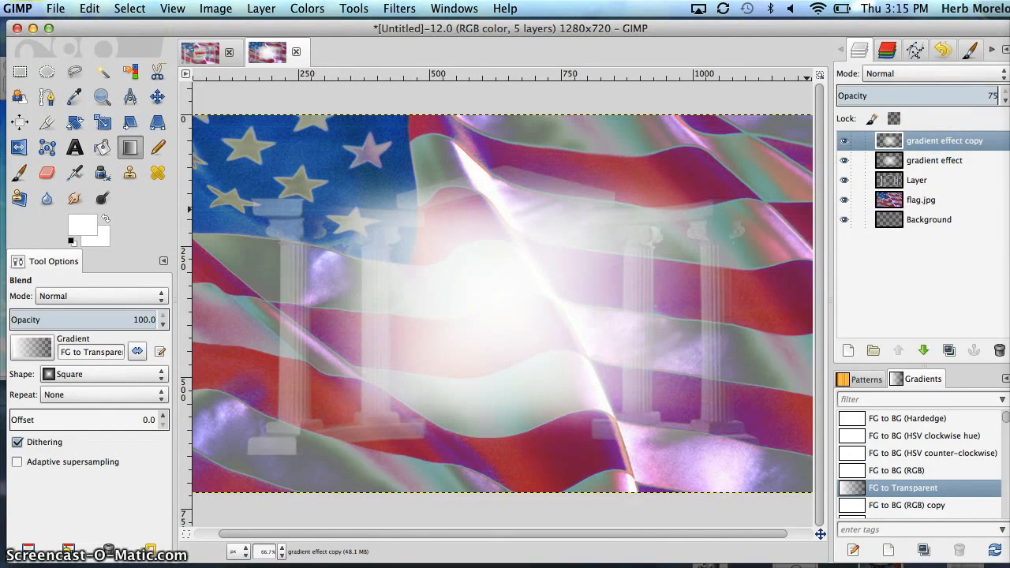
pyautogui.press('Return')
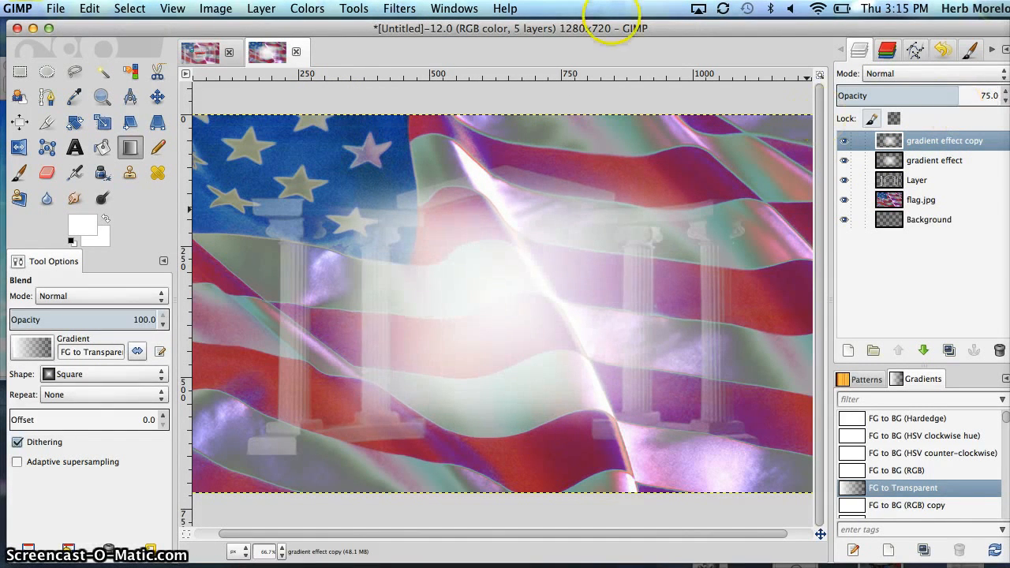
pyautogui.click(200, 52)
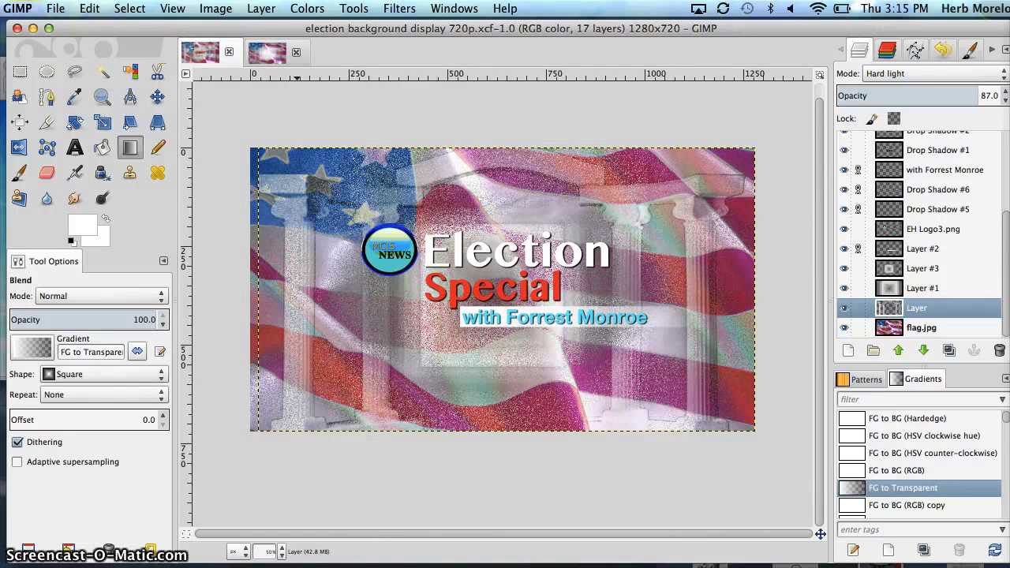
pyautogui.click(267, 52)
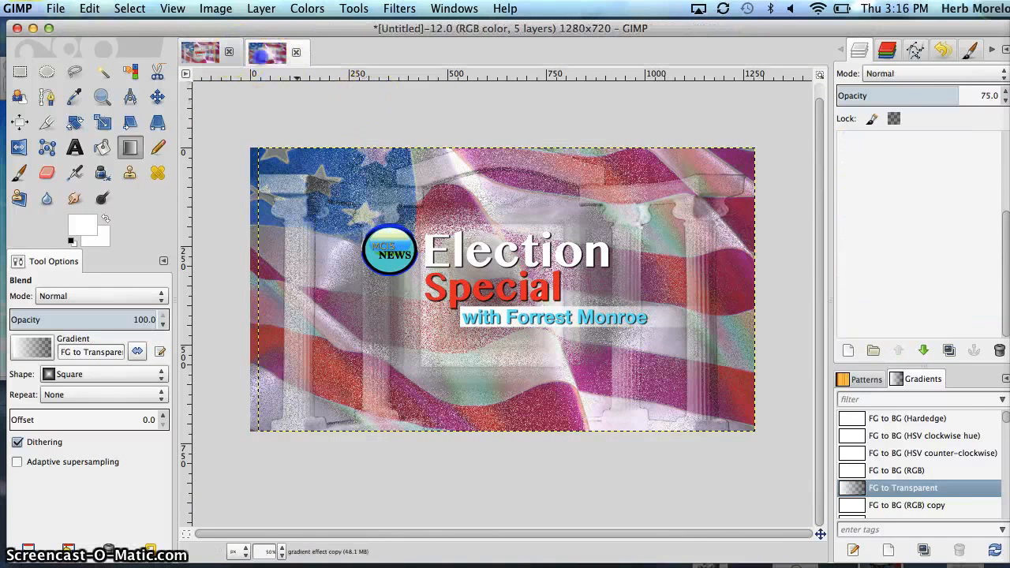